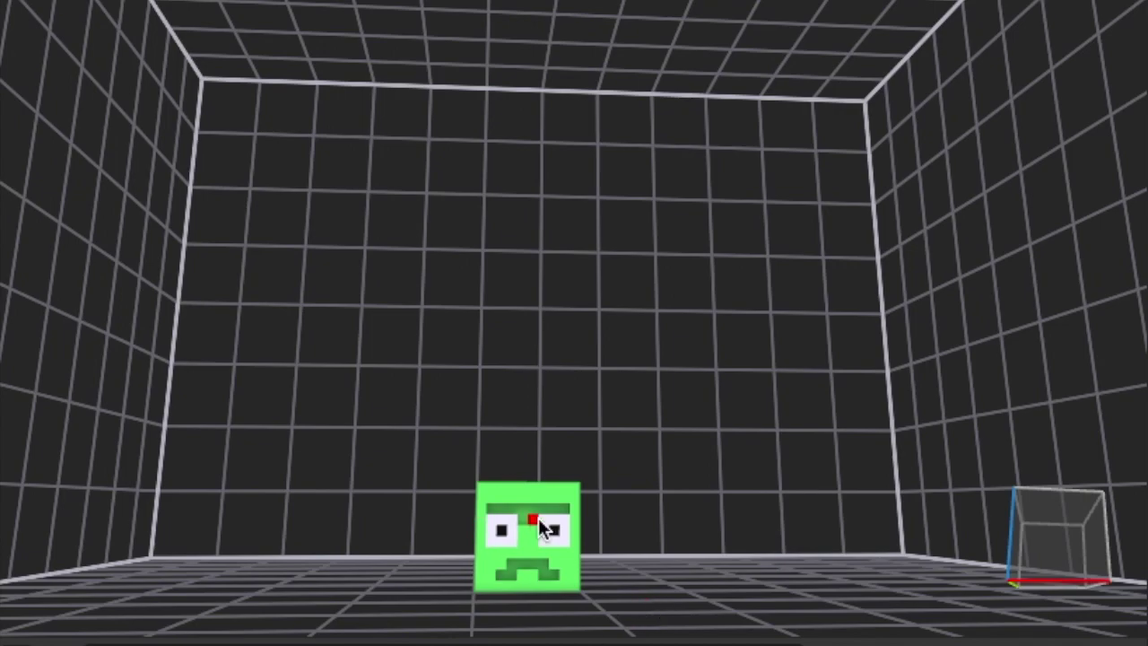
Step: Select the whole green head and move it sideways to line up with the centre of the grid
right_drag(652, 504, 708, 533)
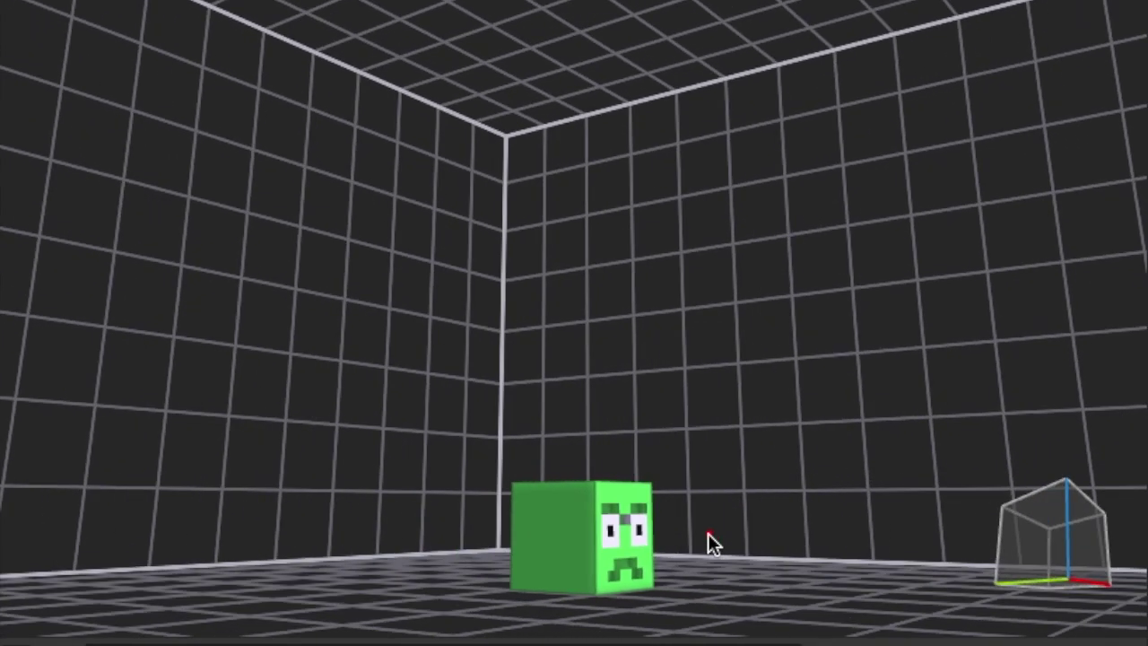
drag(708, 532, 471, 550)
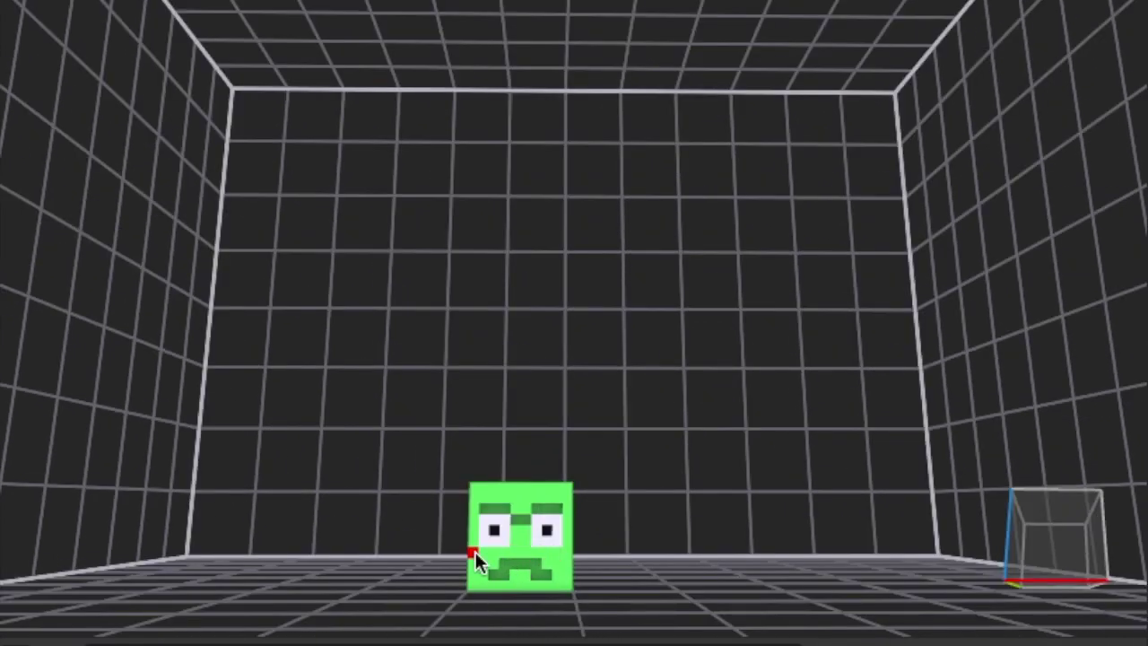
drag(406, 461, 621, 599)
click(518, 547)
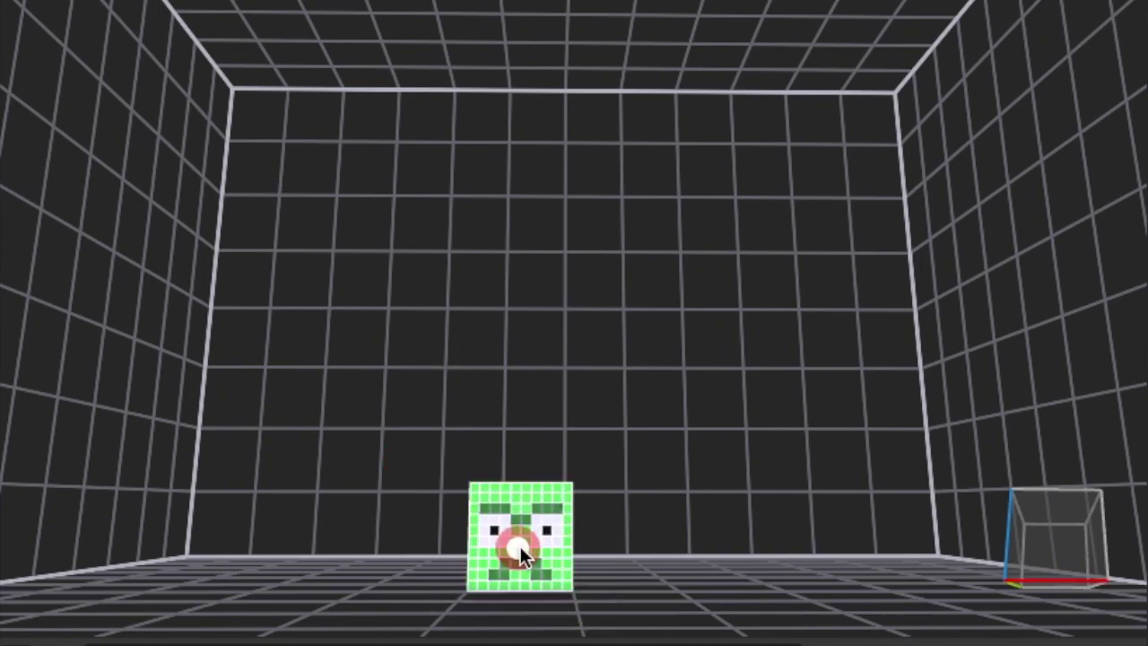
click(530, 549)
Step: Attach a raised green block over the lower half of the face, below the eyes, and clear the selection
drag(530, 547, 608, 581)
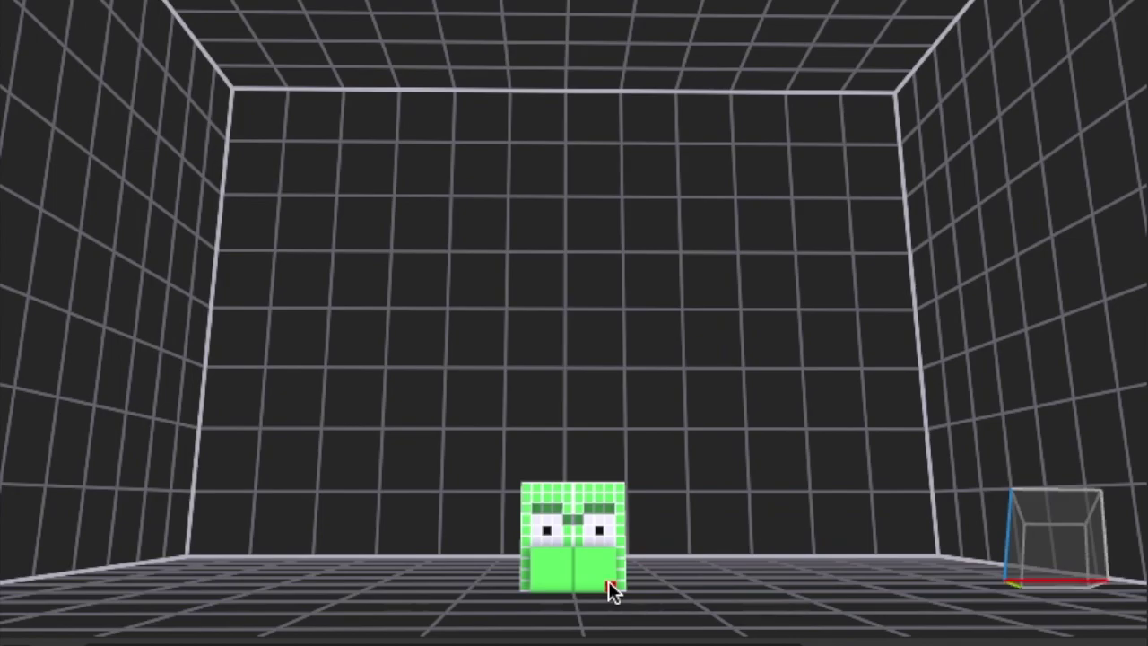
scroll(700, 556, down, 3)
key(ctrl+d)
right_drag(502, 489, 422, 480)
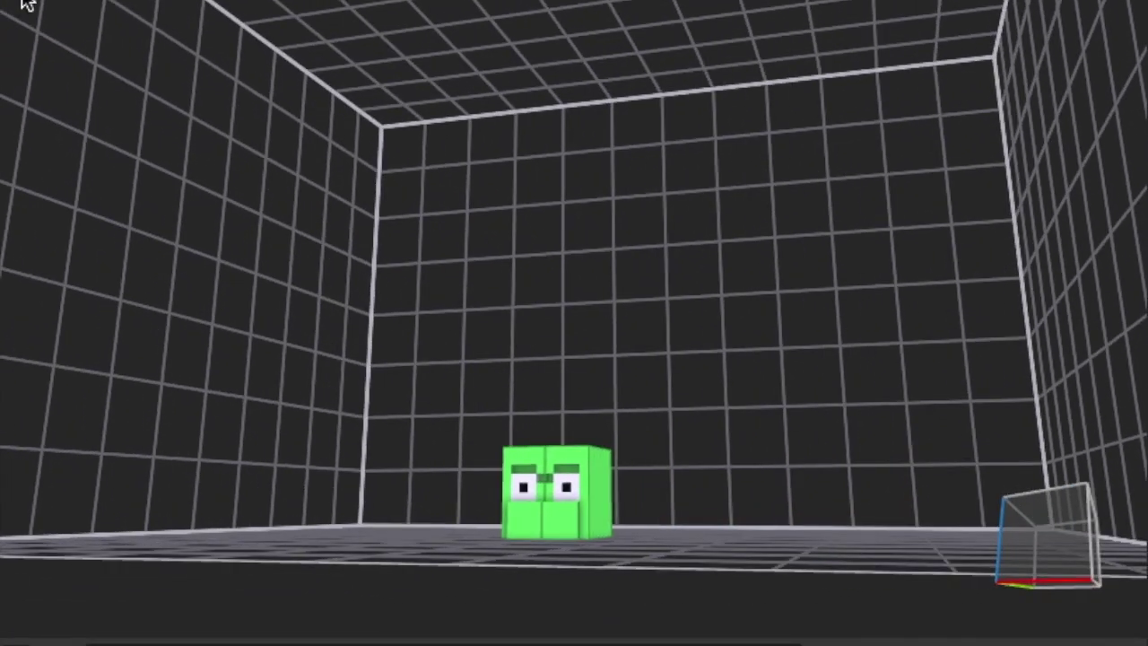
right_drag(538, 572, 616, 572)
scroll(616, 572, up, 4)
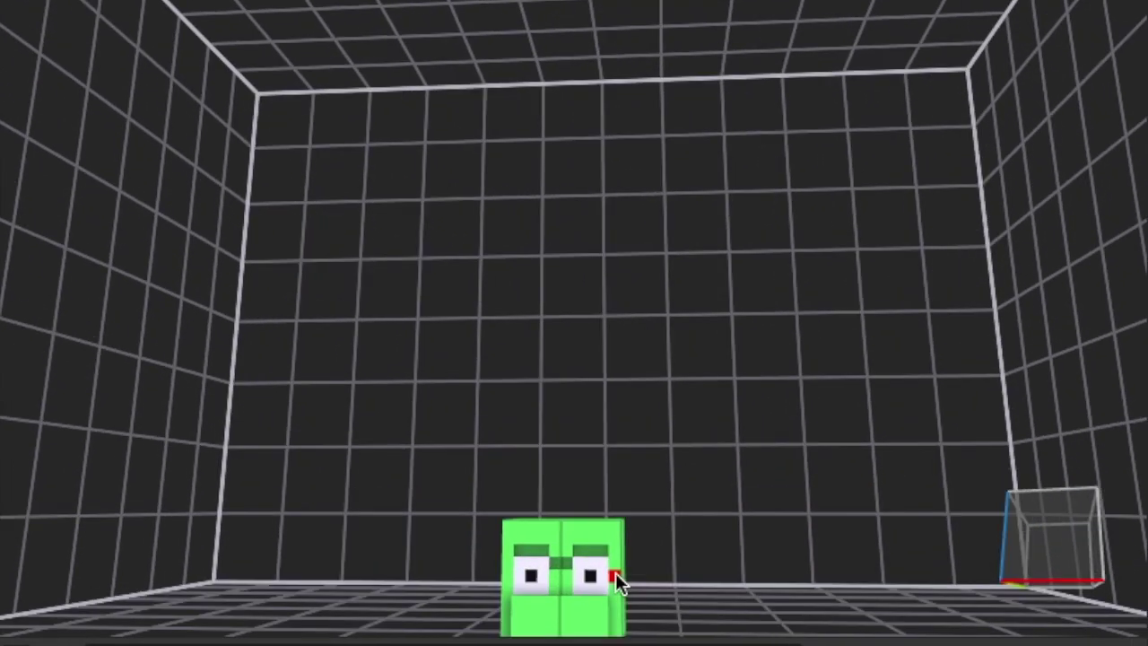
Step: Carve a frowning mouth into the raised lower face and build up green forehead blocks above the brows
scroll(616, 573, down, 1)
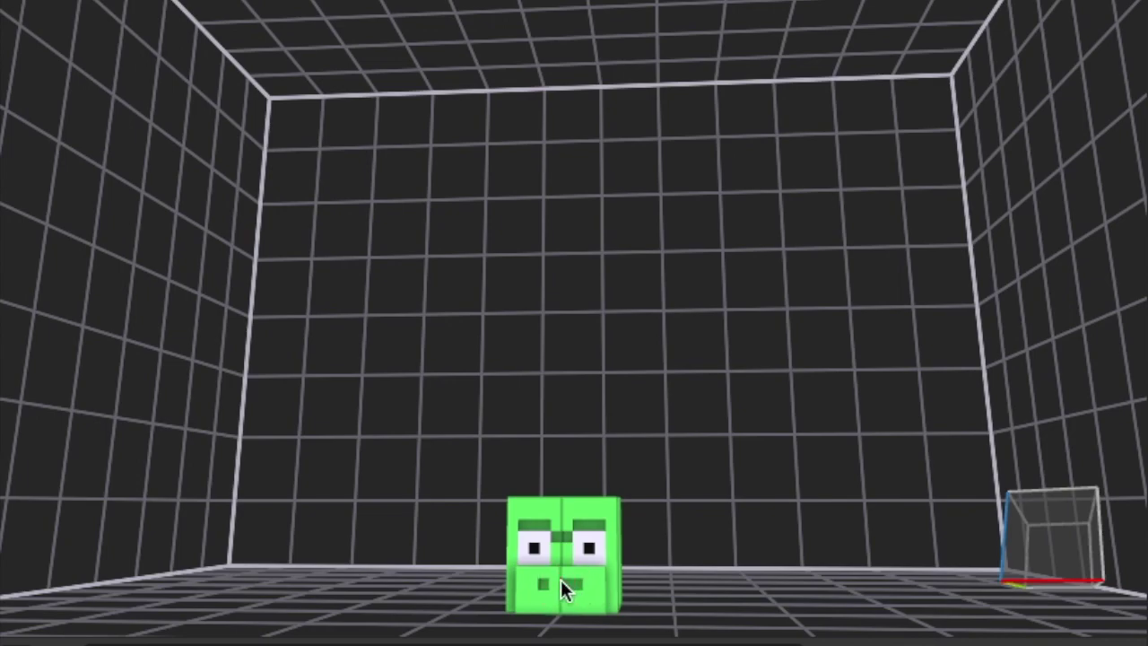
click(542, 592)
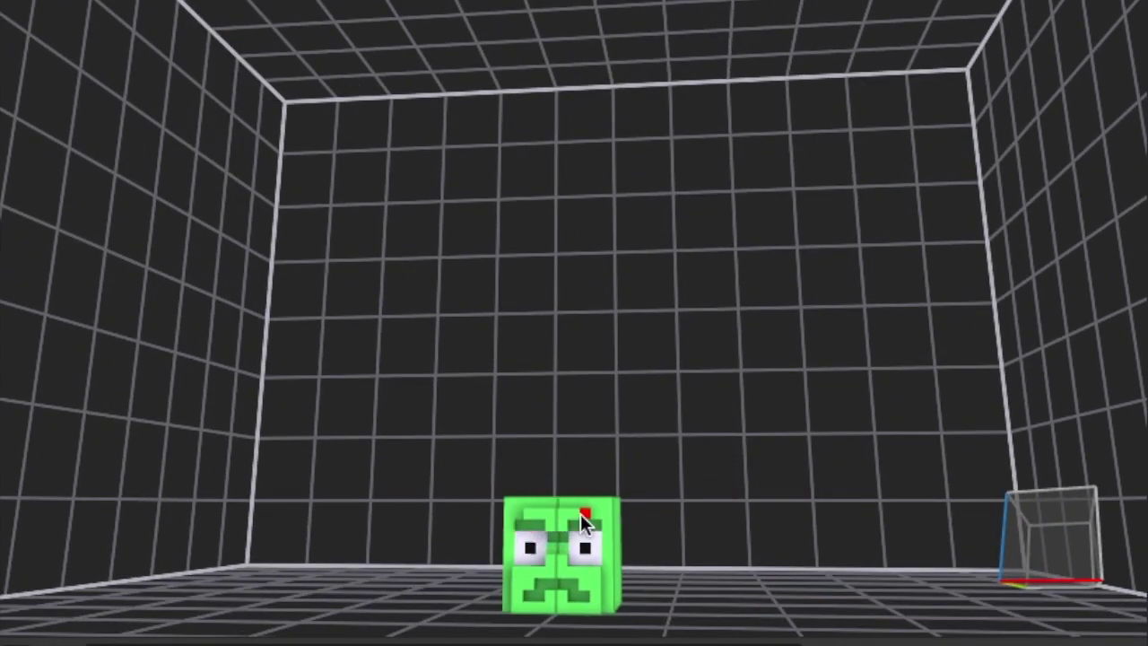
right_drag(581, 513, 599, 505)
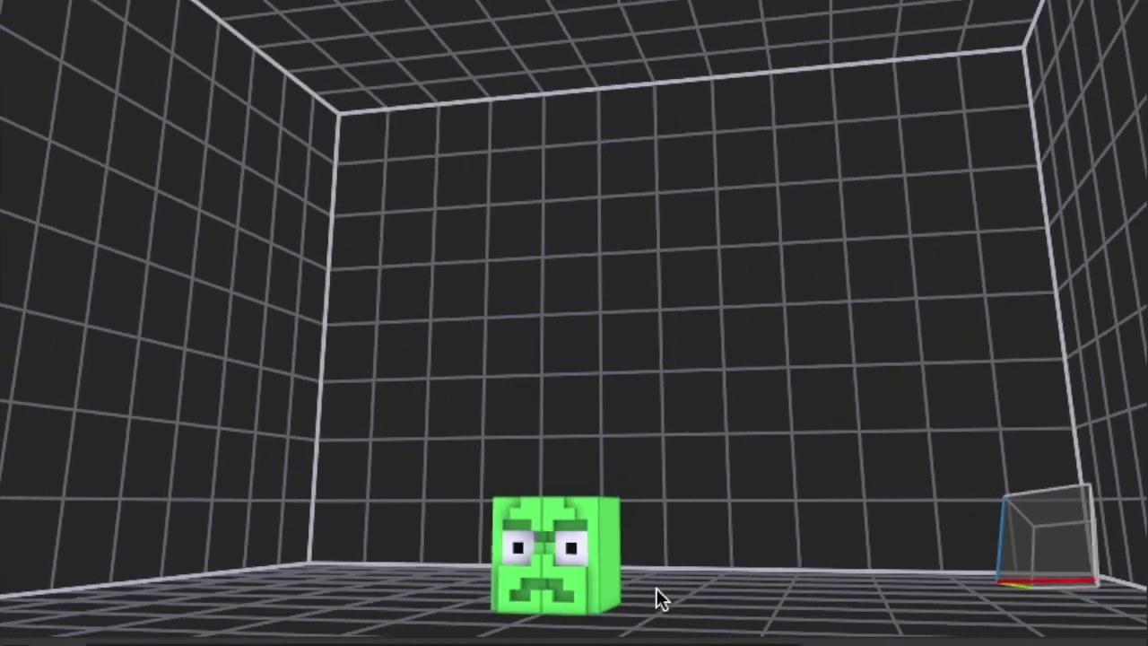
right_drag(656, 589, 227, 442)
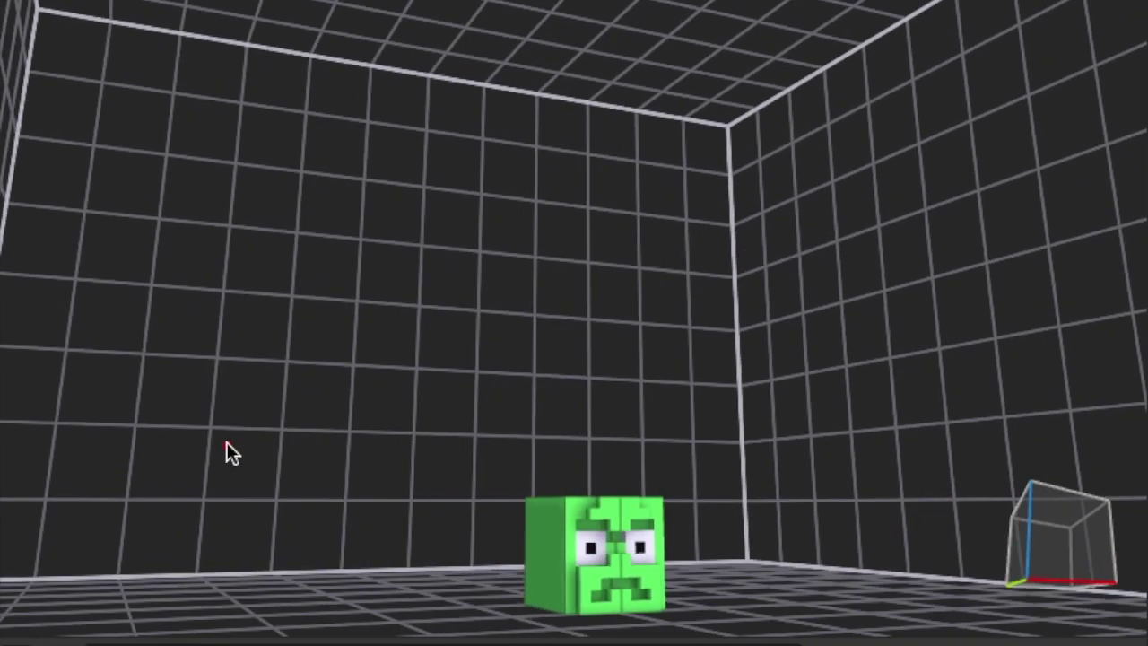
right_drag(227, 442, 376, 444)
Step: Paint the inside of the recessed frowning mouth dark red
drag(598, 598, 600, 584)
right_drag(600, 584, 525, 516)
right_drag(668, 639, 582, 586)
click(548, 584)
key(ctrl+z)
click(584, 592)
key(ctrl+z)
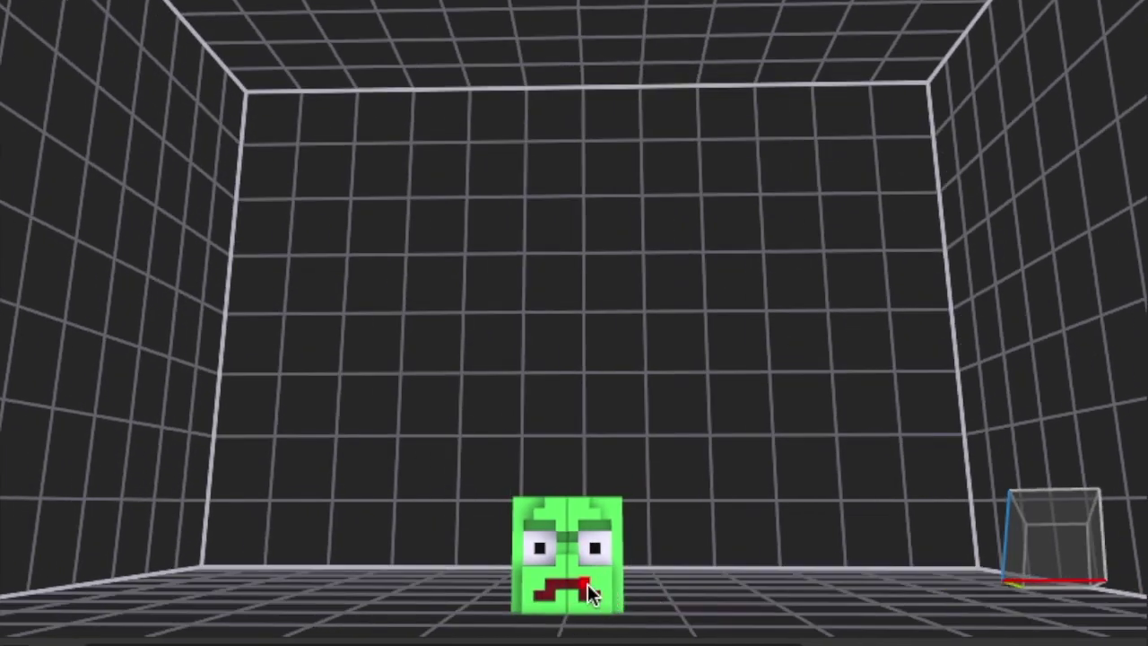
Step: Attach pale-blue fin-shaped ears to both sides of the head
right_drag(774, 611, 776, 612)
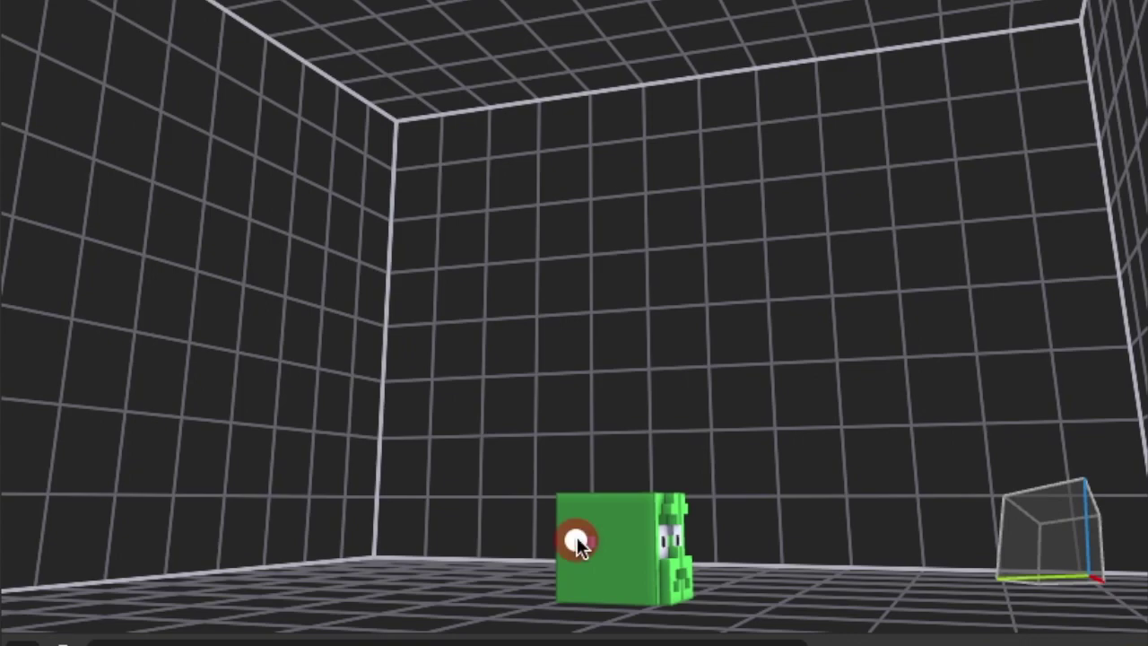
right_drag(577, 543, 603, 547)
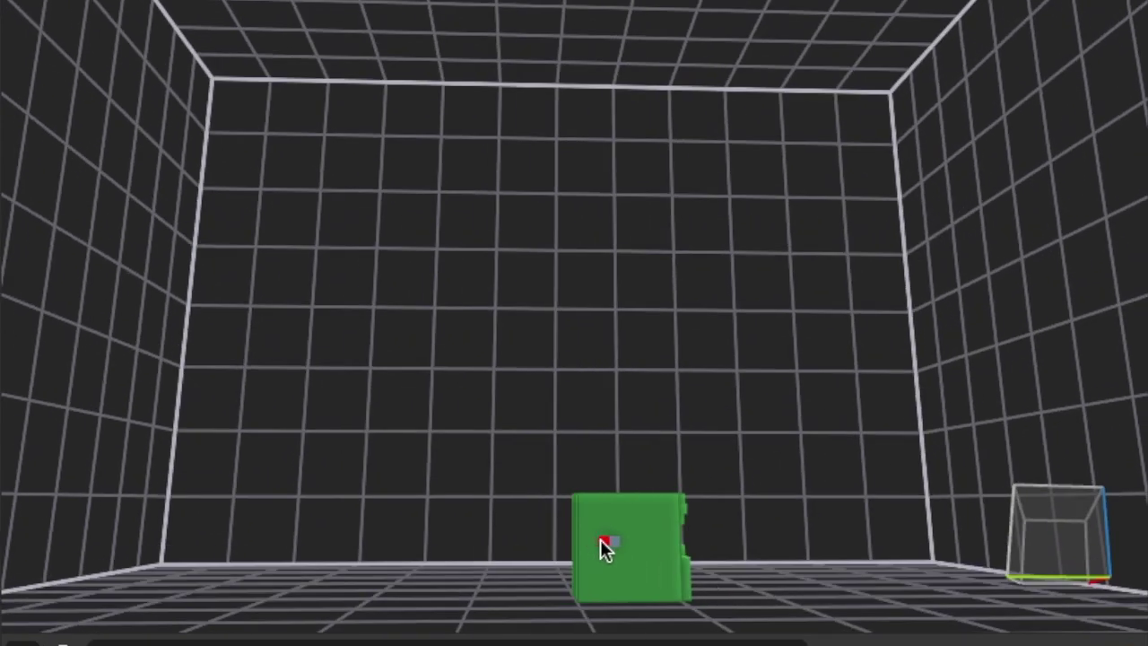
click(609, 521)
click(611, 550)
mouse_move(767, 554)
right_down()
mouse_move(732, 569)
mouse_move(553, 569)
right_up()
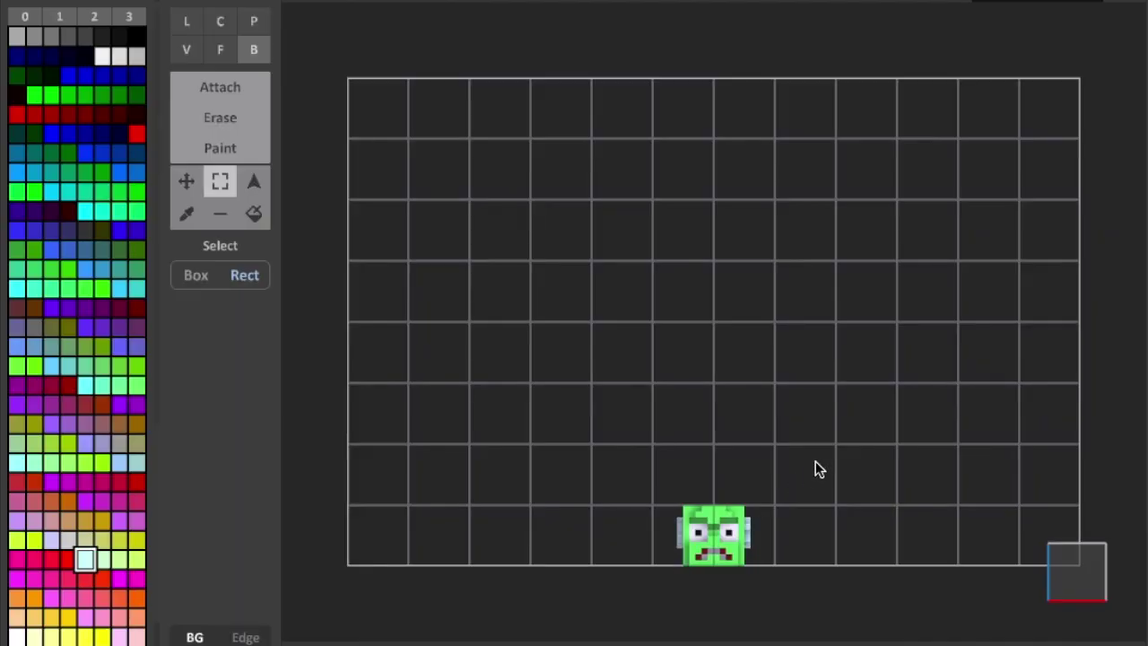
Step: Select the whole head with a rectangle, raise it off the floor and clear the selection
right_drag(688, 540, 804, 541)
scroll(803, 542, up, 3)
scroll(803, 542, down, 5)
right_drag(463, 330, 475, 327)
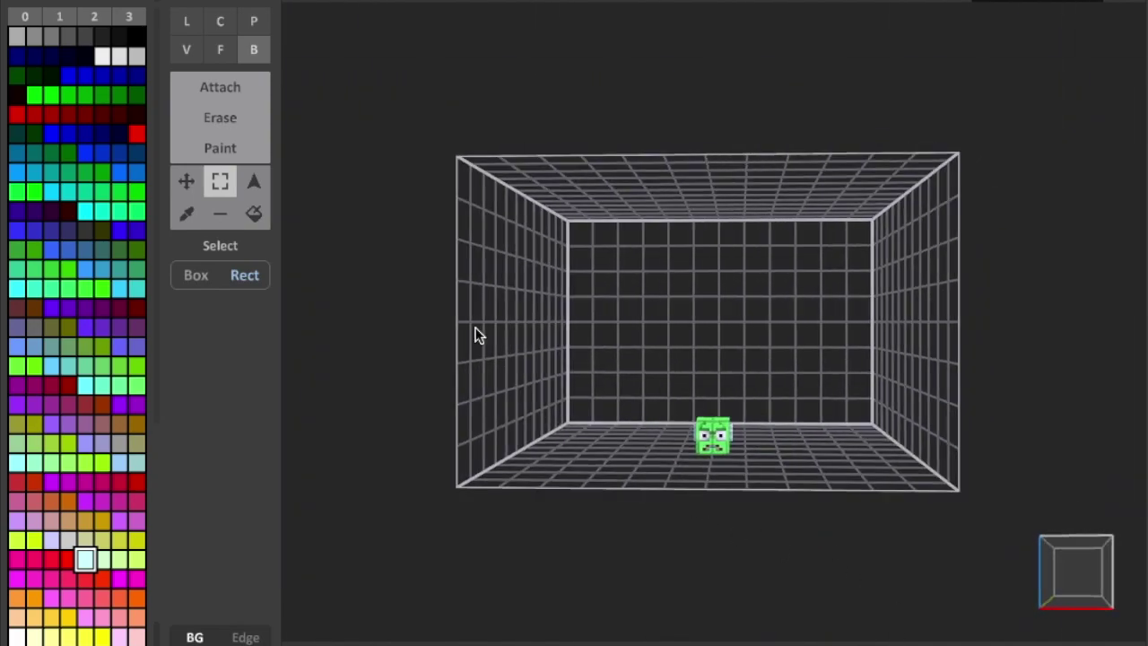
drag(765, 448, 755, 483)
scroll(755, 482, up, 3)
drag(704, 525, 704, 345)
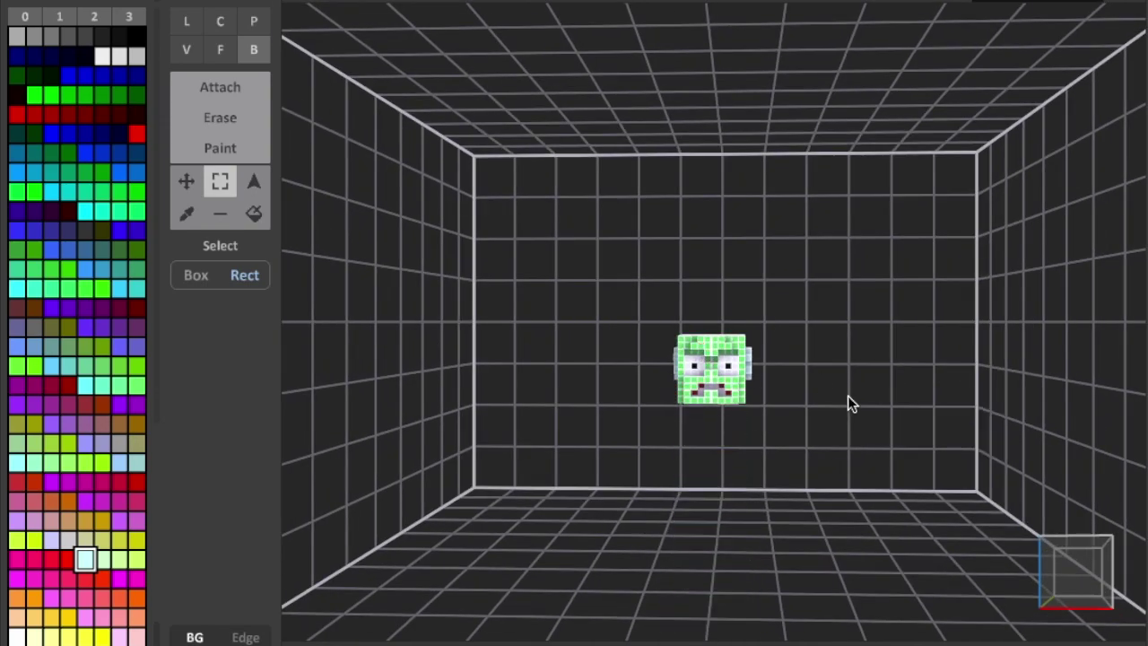
click(848, 396)
Step: Erase voxels along the upper back edges of the head in steps to round them, mirrored in X
scroll(847, 396, up, 3)
mouse_move(848, 395)
right_down()
mouse_move(860, 415)
mouse_move(879, 415)
right_up()
click(242, 119)
mouse_move(758, 382)
right_down()
mouse_move(779, 377)
mouse_move(726, 358)
mouse_move(773, 372)
mouse_move(771, 383)
mouse_move(717, 377)
right_up()
click(735, 363)
click(722, 394)
click(764, 362)
click(667, 366)
drag(660, 356, 742, 357)
mouse_move(744, 357)
right_down()
mouse_move(861, 359)
mouse_move(726, 367)
right_up()
mouse_move(789, 470)
right_down()
mouse_move(705, 490)
mouse_move(709, 500)
right_up()
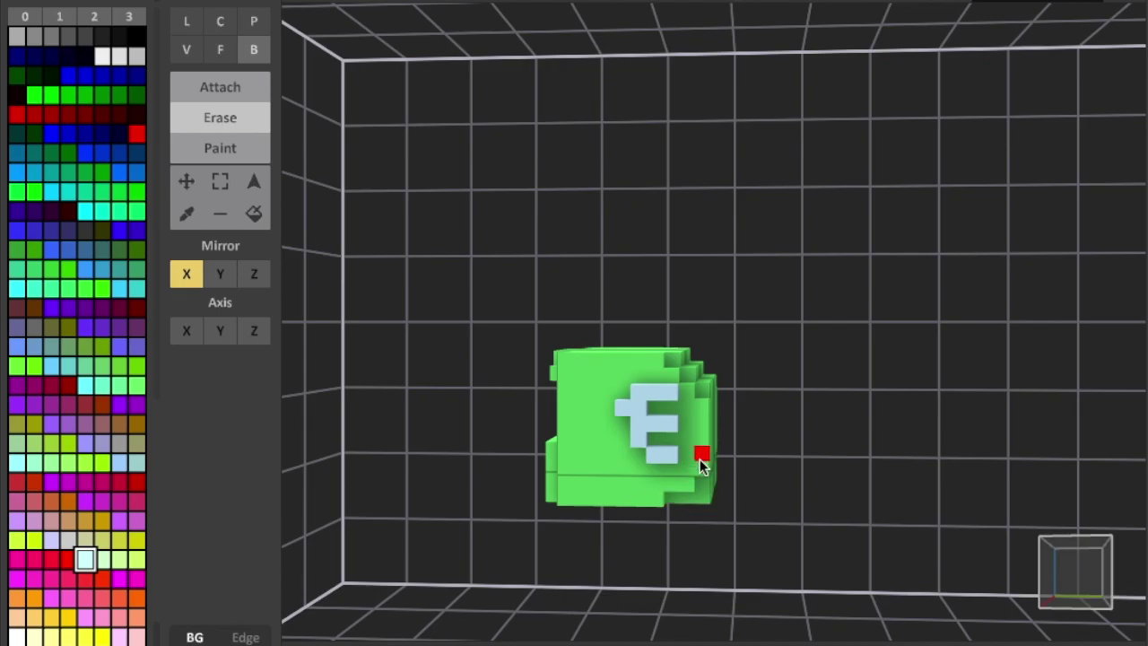
Step: Erase voxels along the lower back edges of the head to round them to match the upper ones
click(702, 478)
mouse_move(729, 502)
right_down()
mouse_move(671, 497)
mouse_move(755, 490)
mouse_move(670, 479)
mouse_move(776, 474)
mouse_move(712, 441)
mouse_move(714, 413)
right_up()
click(672, 495)
key(f)
click(695, 485)
key(b)
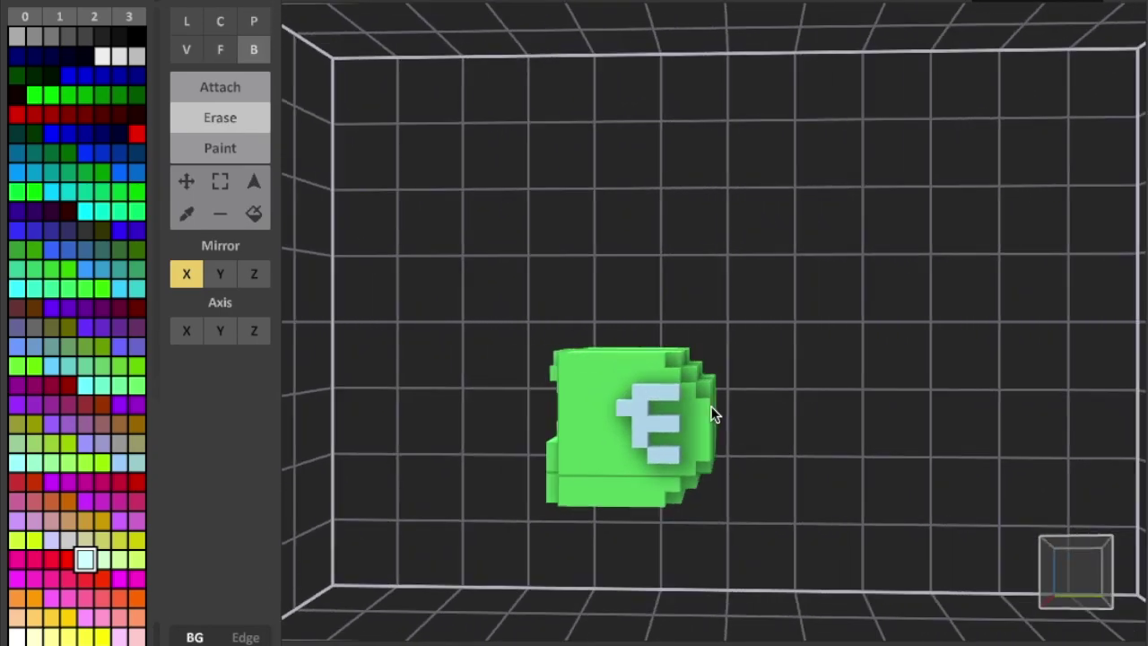
Step: Attach a protruding pale-blue fin to the centre of the back of the head, mirrored in X
mouse_move(707, 459)
right_down()
mouse_move(728, 459)
mouse_move(722, 441)
mouse_move(756, 469)
mouse_move(532, 383)
mouse_move(711, 396)
right_up()
key(alt)
click(221, 91)
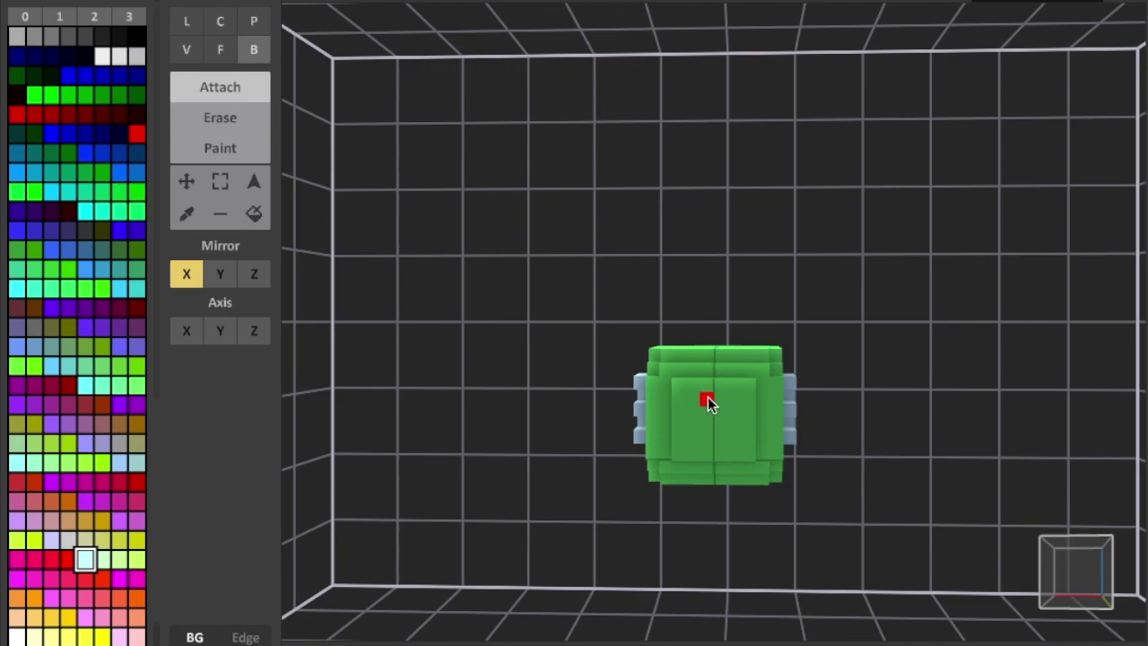
key(f)
click(715, 415)
click(716, 414)
click(716, 414)
mouse_move(716, 414)
right_down()
mouse_move(774, 437)
mouse_move(745, 421)
mouse_move(726, 429)
mouse_move(723, 453)
right_up()
key(ctrl+z)
key(b)
right_drag(730, 383, 735, 416)
key(ctrl+z)
drag(735, 416, 739, 431)
Step: Attach protruding black pupils to the eyes and paint the rear tips of the ear fins pink
right_drag(739, 431, 777, 449)
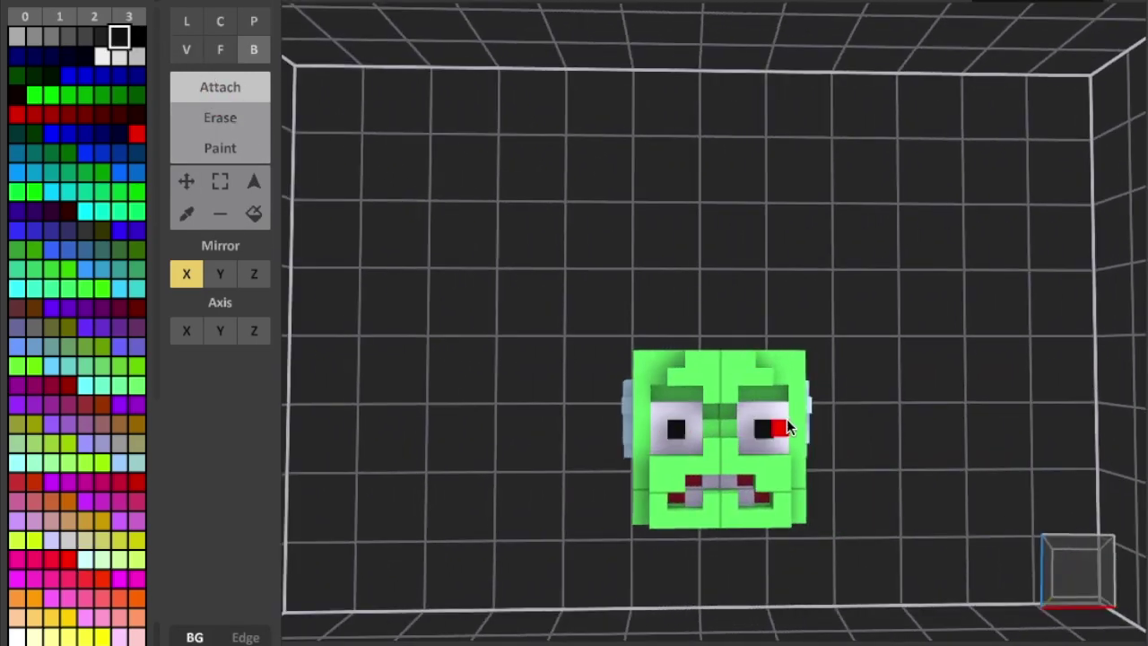
right_drag(764, 410, 607, 472)
click(211, 149)
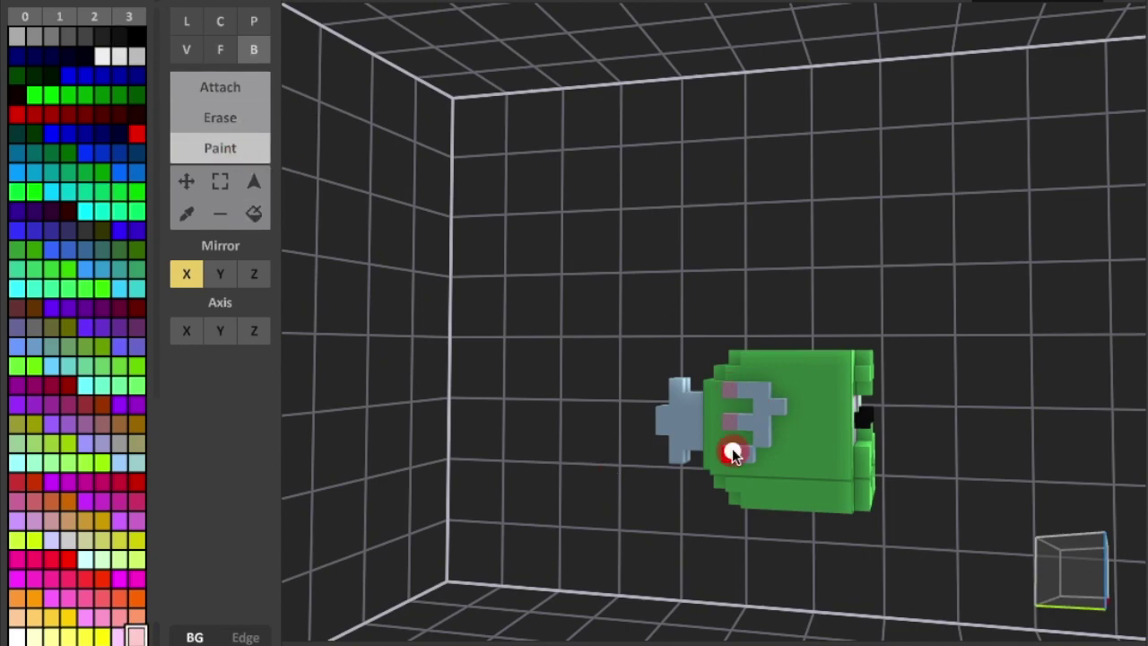
right_drag(730, 455, 679, 392)
drag(677, 447, 679, 459)
Step: Attach a raised ridge along the centre of the head's crown, using the sampled skin green
mouse_move(753, 501)
right_down()
mouse_move(744, 418)
mouse_move(706, 408)
mouse_move(730, 446)
mouse_move(781, 405)
mouse_move(793, 410)
mouse_move(789, 388)
mouse_move(834, 320)
mouse_move(729, 352)
mouse_move(847, 397)
mouse_move(864, 372)
mouse_move(926, 410)
mouse_move(851, 394)
mouse_move(928, 400)
right_up()
click(220, 87)
click(702, 404)
click(189, 212)
click(832, 400)
key(f)
click(725, 357)
Step: Erase the sharp corner voxels around the top and jaw of the head, mirrored in X
click(247, 114)
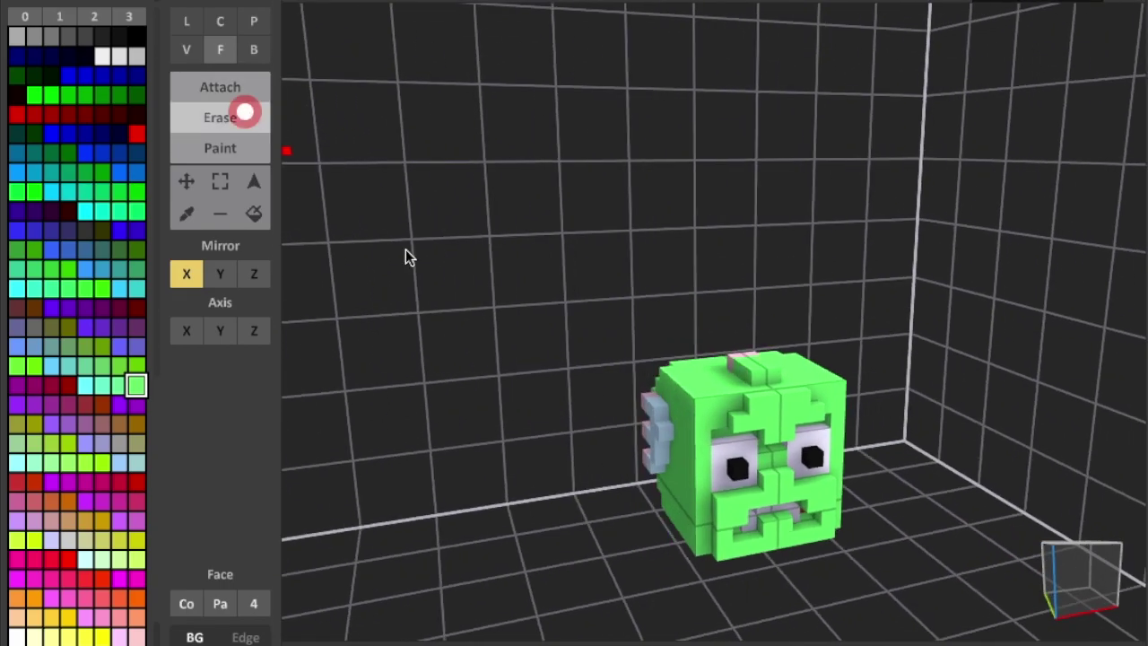
key(b)
mouse_move(705, 412)
right_down()
mouse_move(889, 420)
mouse_move(687, 346)
mouse_move(861, 400)
mouse_move(708, 382)
mouse_move(750, 541)
mouse_move(712, 502)
mouse_move(603, 483)
mouse_move(743, 529)
mouse_move(744, 551)
right_up()
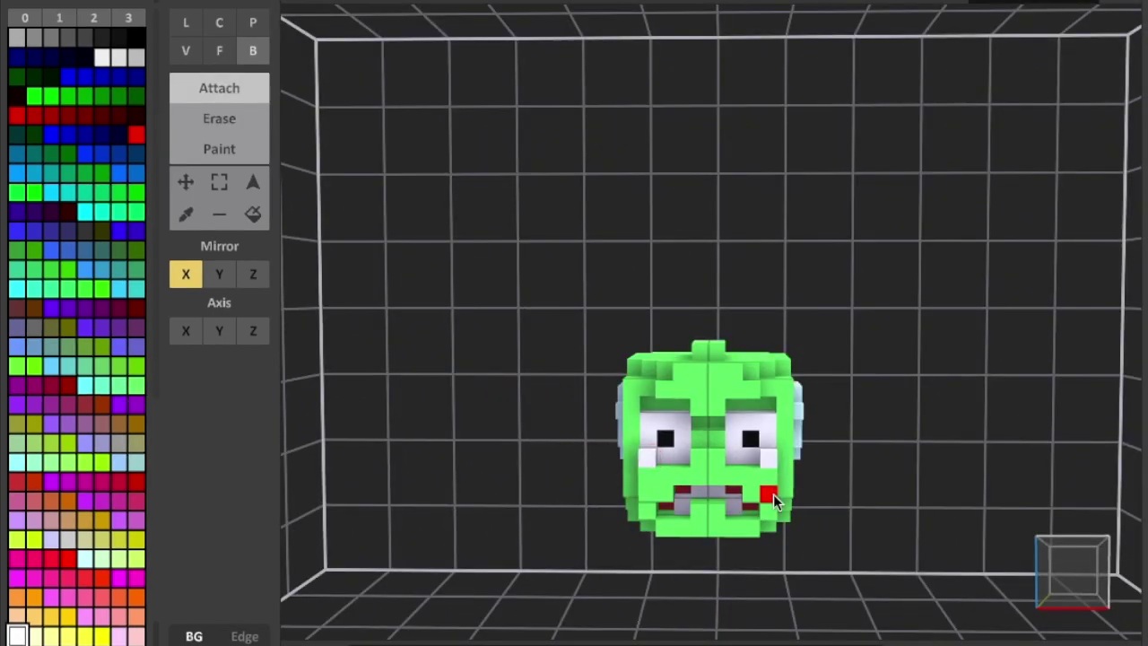
Step: Extrude the white eye faces outward around the pupils and recolour the pupils dark blue
key(f)
right_drag(685, 462, 900, 493)
click(773, 419)
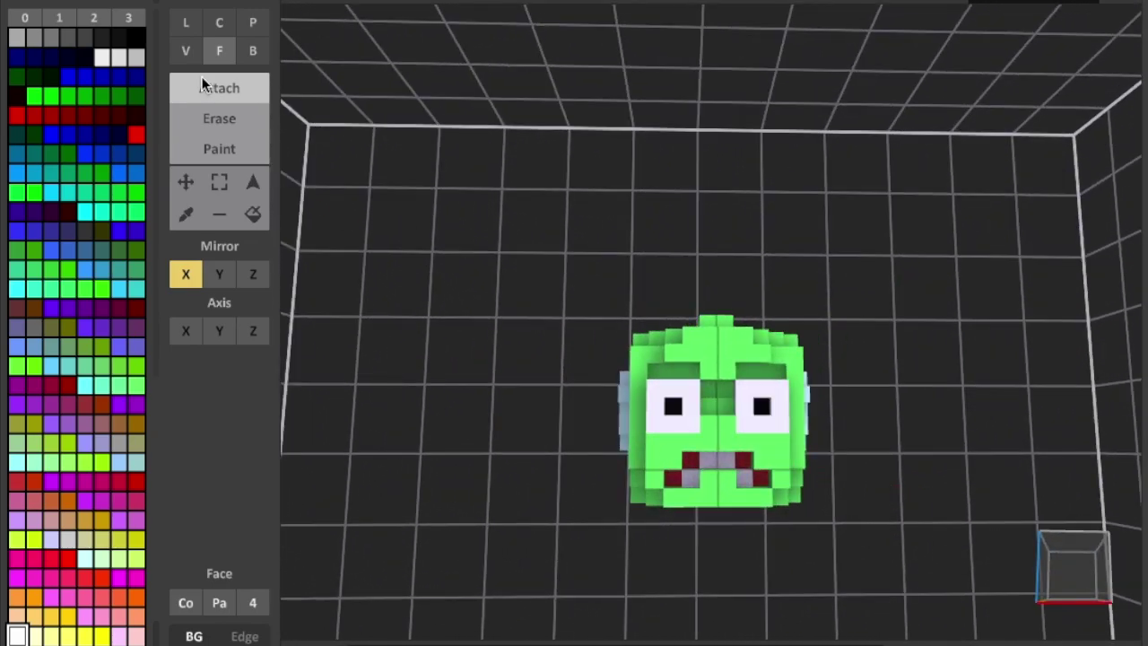
click(118, 38)
click(135, 78)
click(762, 407)
Step: Sample the skin green and attach further green voxels to the side and lower face of the head
right_drag(870, 442, 451, 376)
click(191, 220)
click(696, 440)
click(228, 92)
key(v)
key(b)
drag(678, 441, 679, 423)
right_drag(726, 446, 920, 507)
key(f)
click(729, 503)
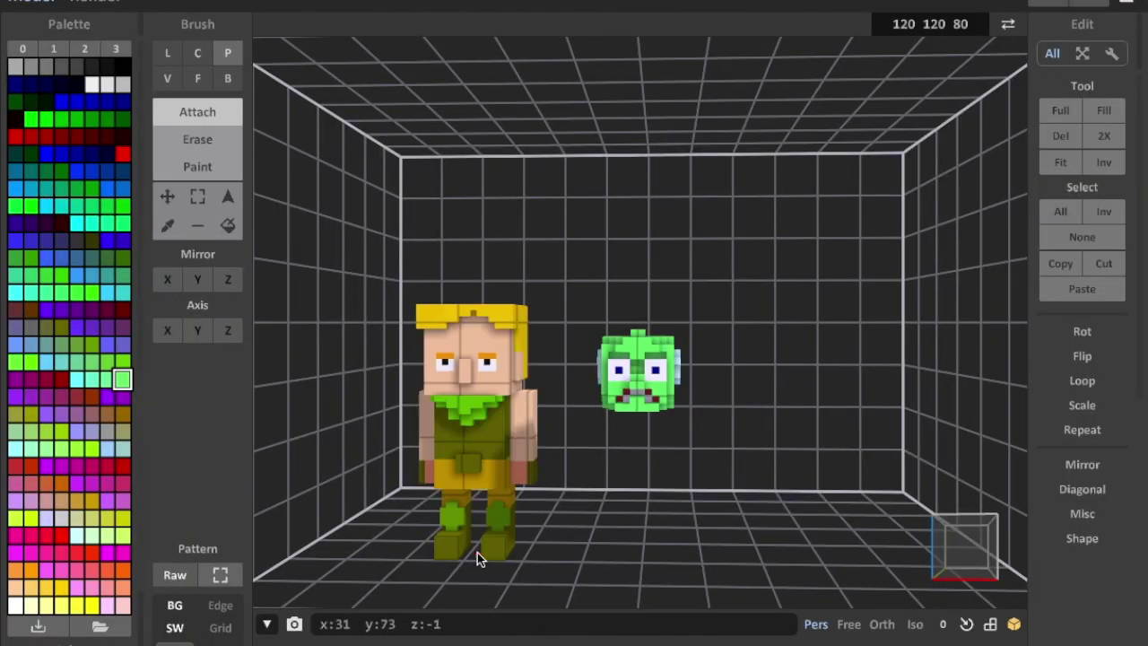
Step: Place the blond human figure on the floor beside the green head with the pattern brush
right_drag(502, 554, 510, 561)
click(510, 562)
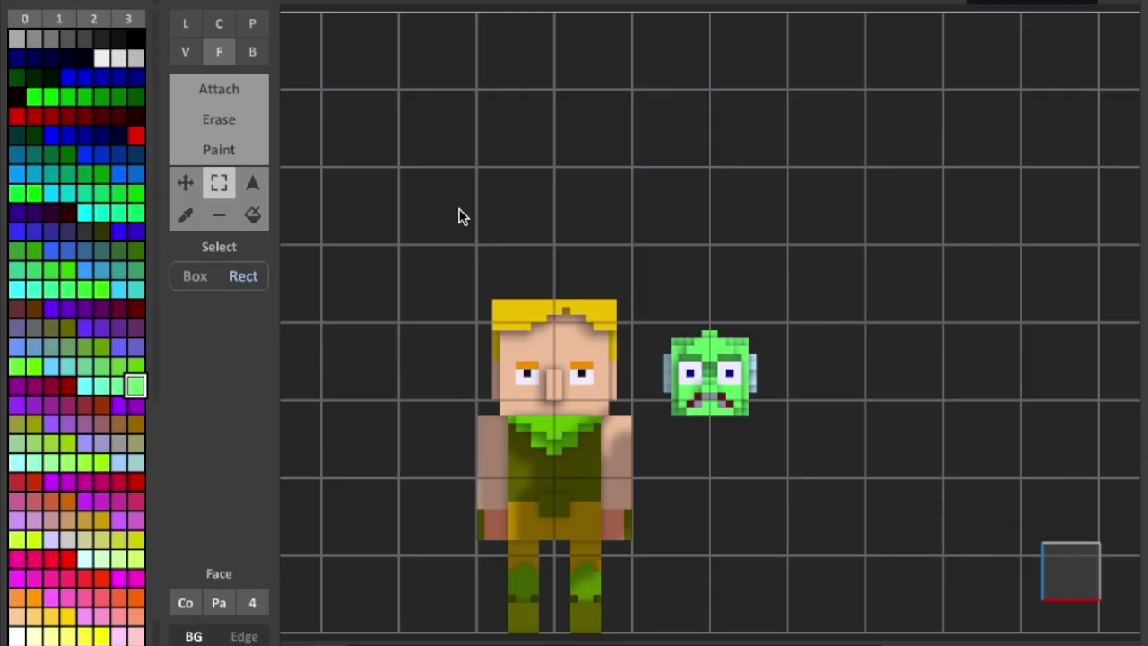
Step: Select the human figure's head and move it off the body to the floor beyond the green head
drag(630, 348, 626, 413)
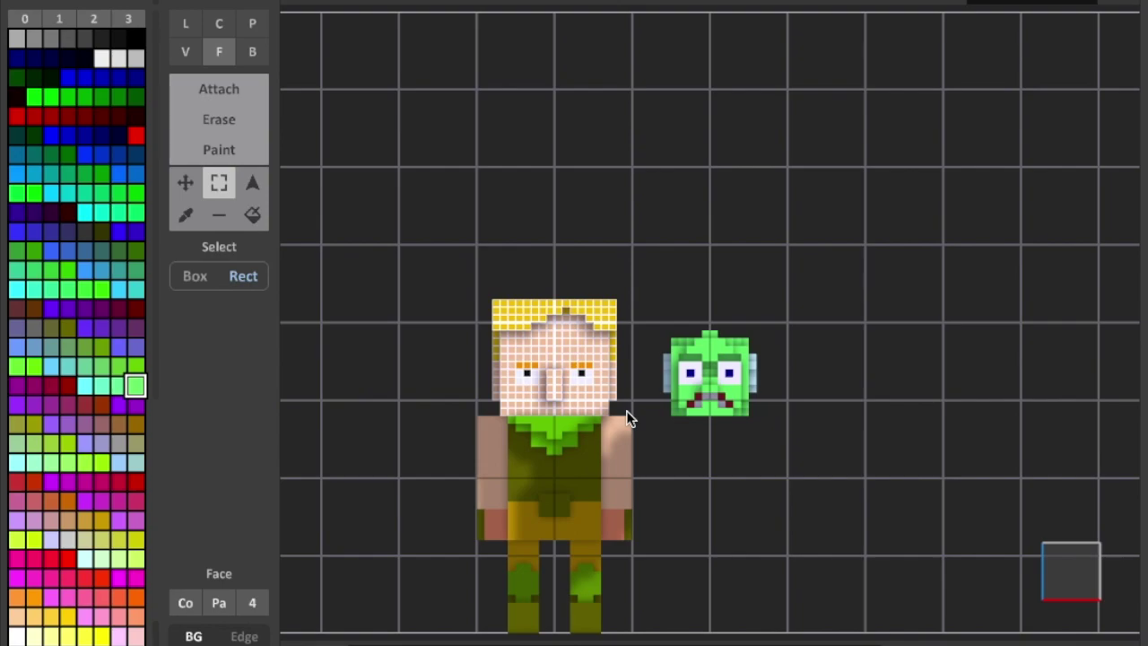
drag(628, 406, 628, 404)
drag(574, 358, 904, 478)
drag(906, 351, 907, 575)
click(911, 475)
key(5)
Step: Attach a light-grey collar slab on top of the headless torso and erase the raised green scarf
right_drag(807, 422, 364, 57)
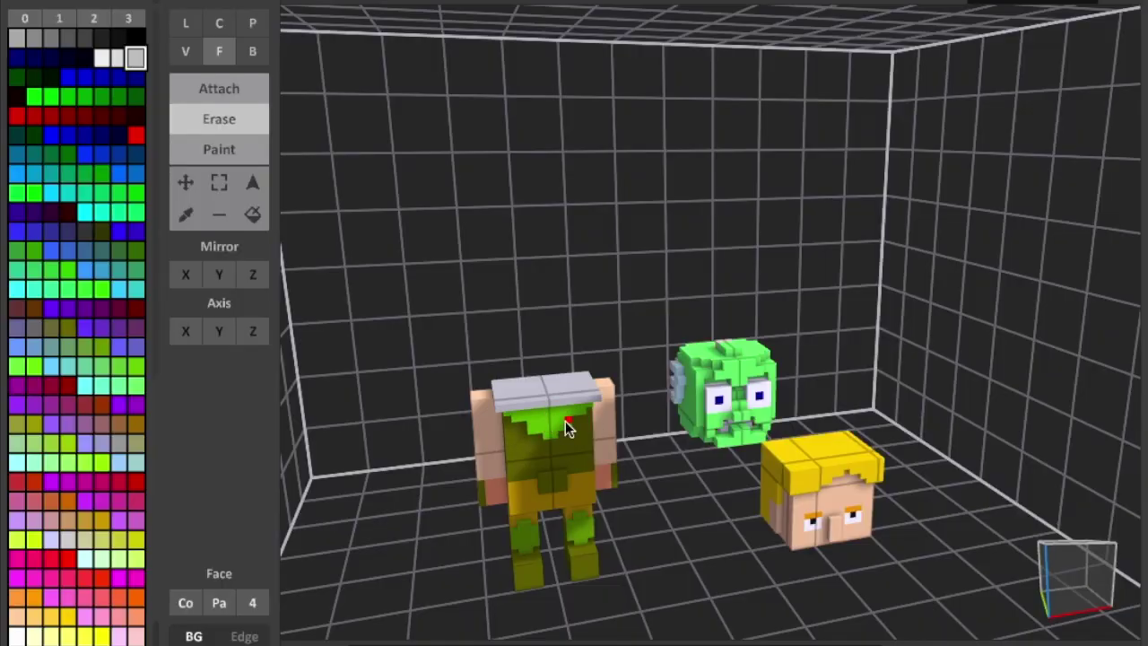
mouse_move(566, 423)
right_down()
mouse_move(597, 461)
mouse_move(536, 414)
mouse_move(513, 428)
mouse_move(522, 422)
right_up()
key(t)
key(b)
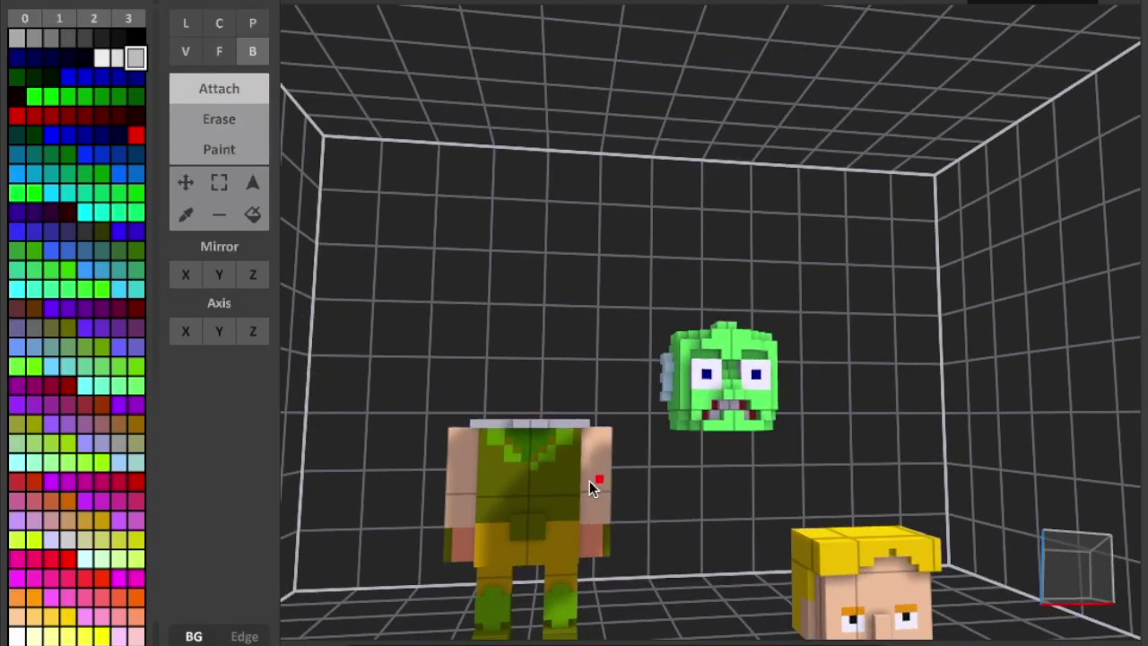
mouse_move(590, 481)
right_down()
mouse_move(643, 509)
mouse_move(822, 451)
mouse_move(561, 476)
right_up()
key(f)
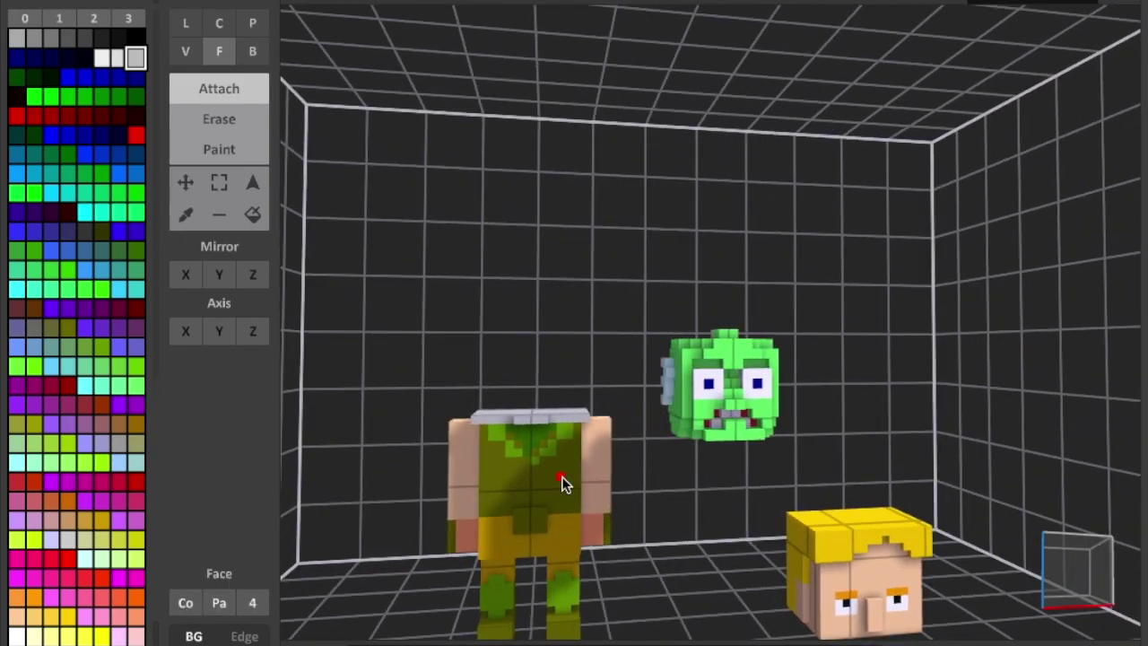
Step: Paint the front of the torso light cyan down to the hips, leaving the olive belt buckle
click(17, 463)
key(g)
key(b)
drag(484, 509, 576, 431)
key(f)
click(517, 544)
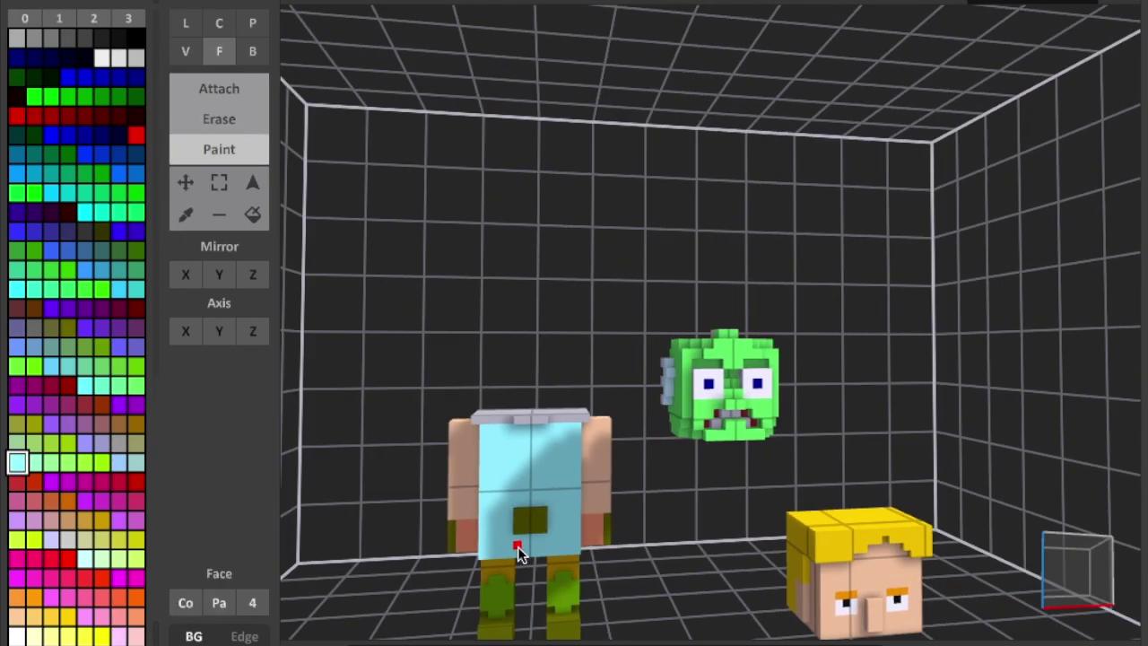
Step: Paint the fronts of the legs and the arm sleeves light cyan
scroll(520, 547, down, 3)
key(r)
key(g)
click(544, 538)
click(596, 536)
mouse_move(603, 509)
right_down()
mouse_move(619, 536)
mouse_move(636, 500)
mouse_move(868, 499)
mouse_move(502, 467)
mouse_move(635, 413)
right_up()
click(838, 459)
click(861, 463)
click(484, 466)
Step: Paint the feet and the remaining front-facing leg surfaces light cyan
scroll(635, 413, up, 1)
click(532, 590)
click(587, 589)
right_drag(587, 590, 681, 583)
click(560, 554)
click(590, 531)
Step: Paint the remaining olive side faces of the body and legs light cyan
right_drag(843, 599, 655, 574)
middle_drag(627, 556, 621, 448)
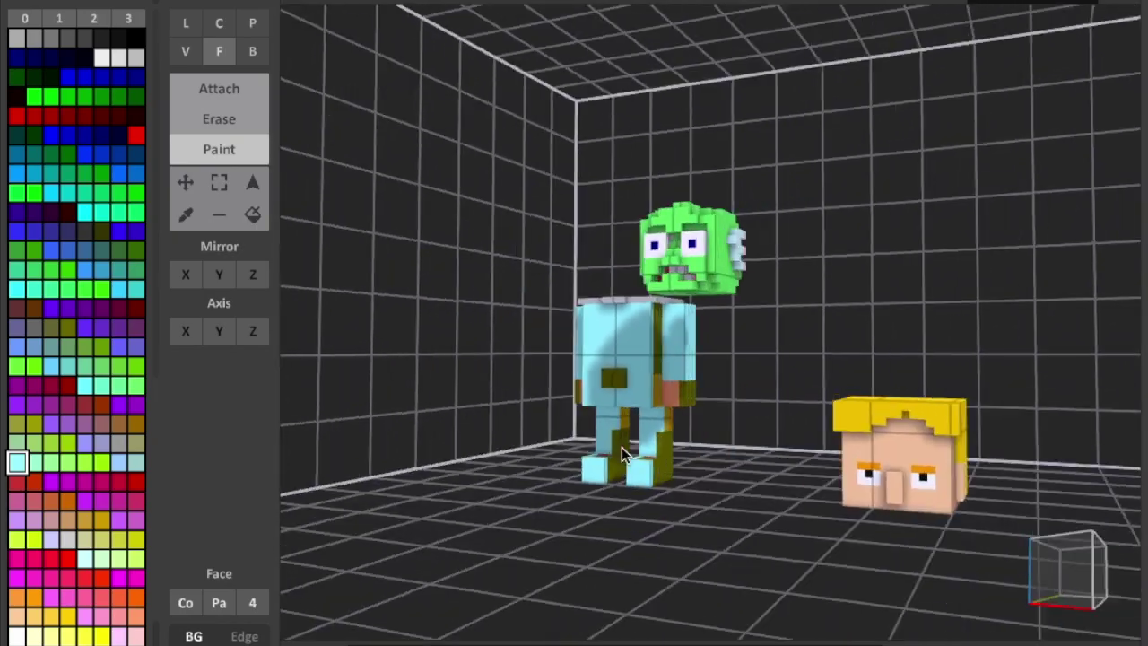
right_drag(656, 361, 754, 439)
click(546, 456)
click(475, 461)
right_drag(641, 529, 590, 469)
Step: Select the green head with a rectangle and move it up above the body's shoulder height
scroll(589, 469, down, 5)
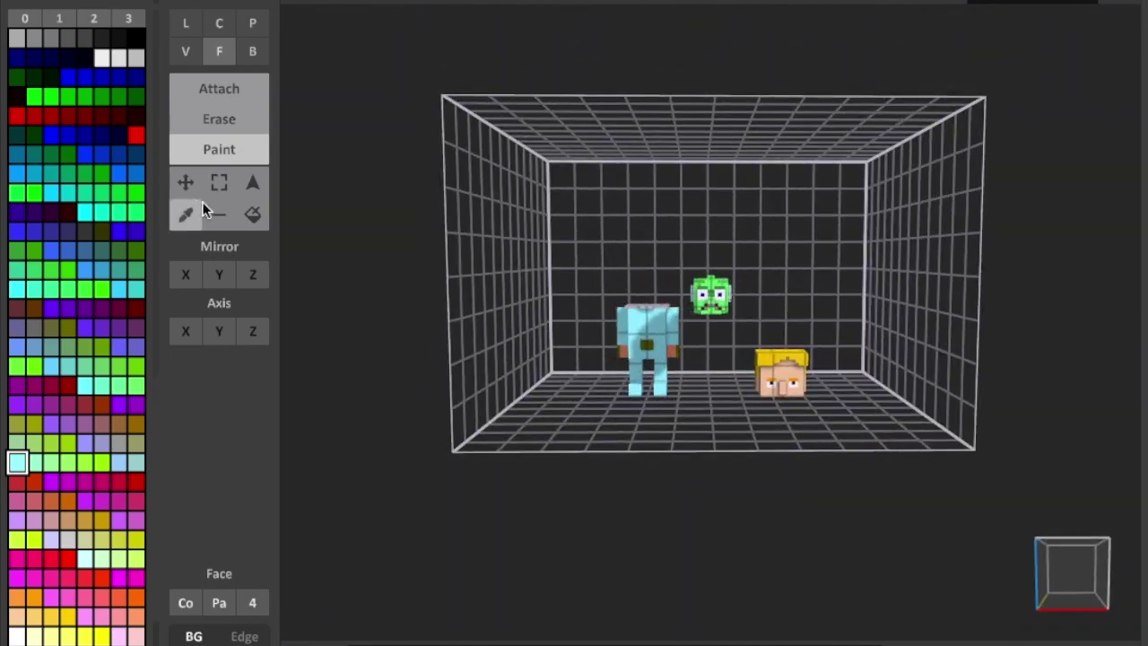
click(219, 183)
scroll(635, 170, up, 5)
drag(635, 171, 793, 312)
drag(712, 256, 713, 152)
Step: Select the headless body and move it sideways and in depth until it stands directly under the green head
drag(433, 239, 659, 528)
drag(558, 358, 712, 359)
right_drag(681, 448, 987, 449)
drag(560, 359, 755, 360)
right_drag(1076, 404, 744, 430)
click(478, 507)
right_drag(478, 507, 495, 507)
click(186, 215)
click(713, 289)
click(225, 150)
mouse_move(758, 565)
right_down()
mouse_move(762, 465)
mouse_move(758, 592)
right_up()
click(677, 531)
key(b)
key(ctrl+z)
mouse_move(678, 531)
right_down()
mouse_move(664, 509)
mouse_move(753, 498)
right_up()
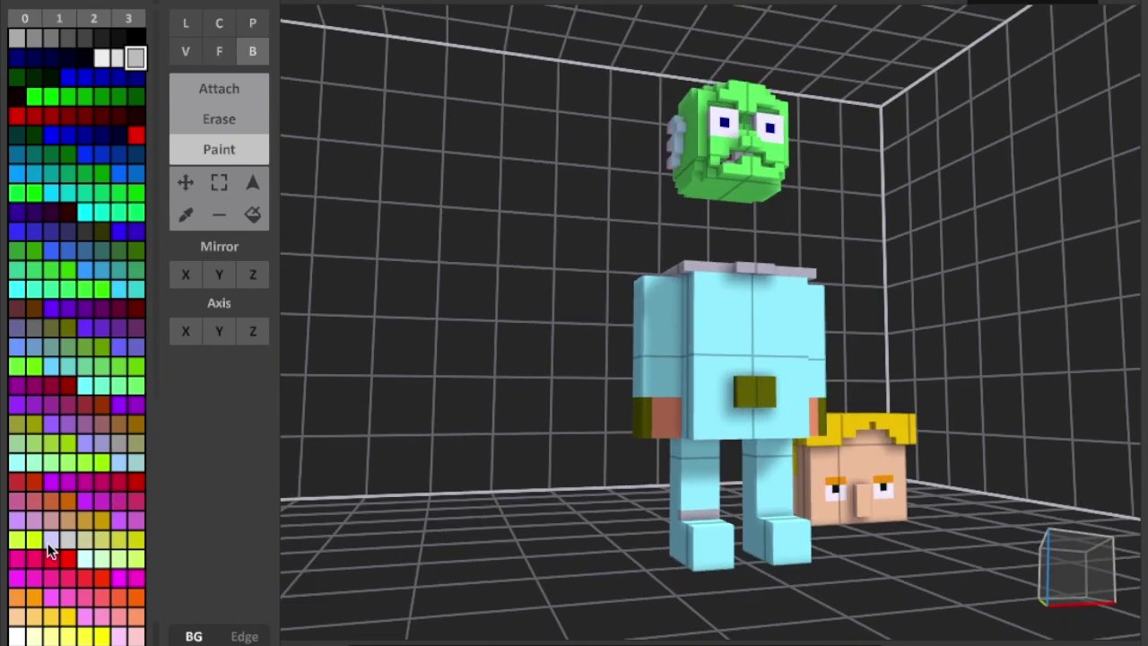
Step: Turn on X mirroring and paint khaki areas on both shoes and ankles
key(f)
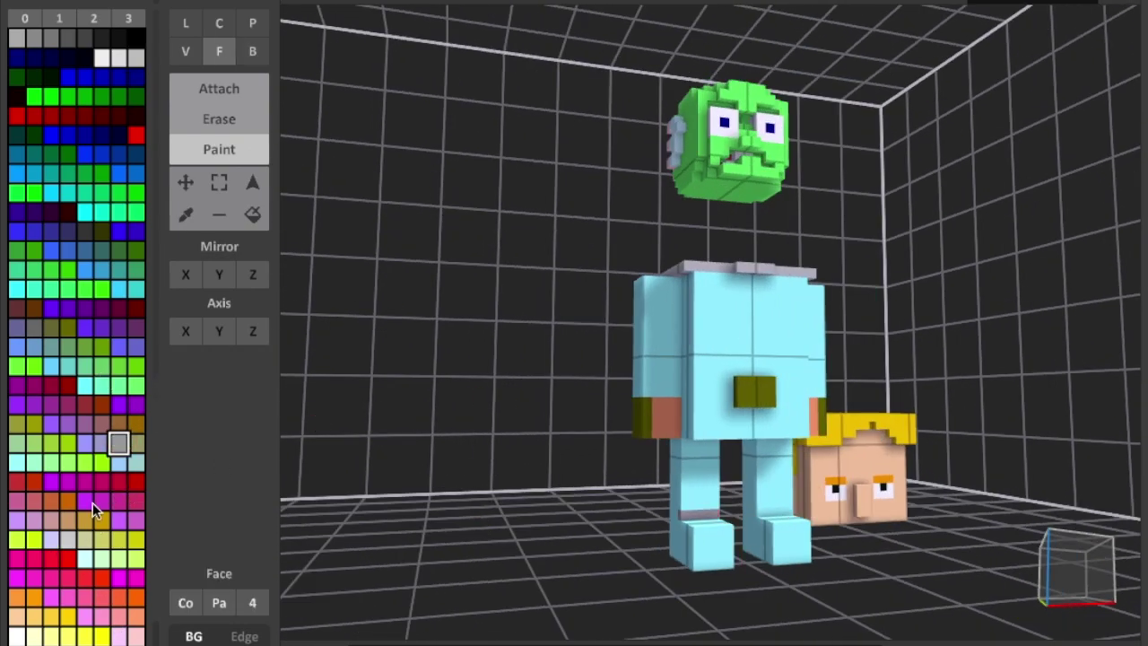
click(33, 635)
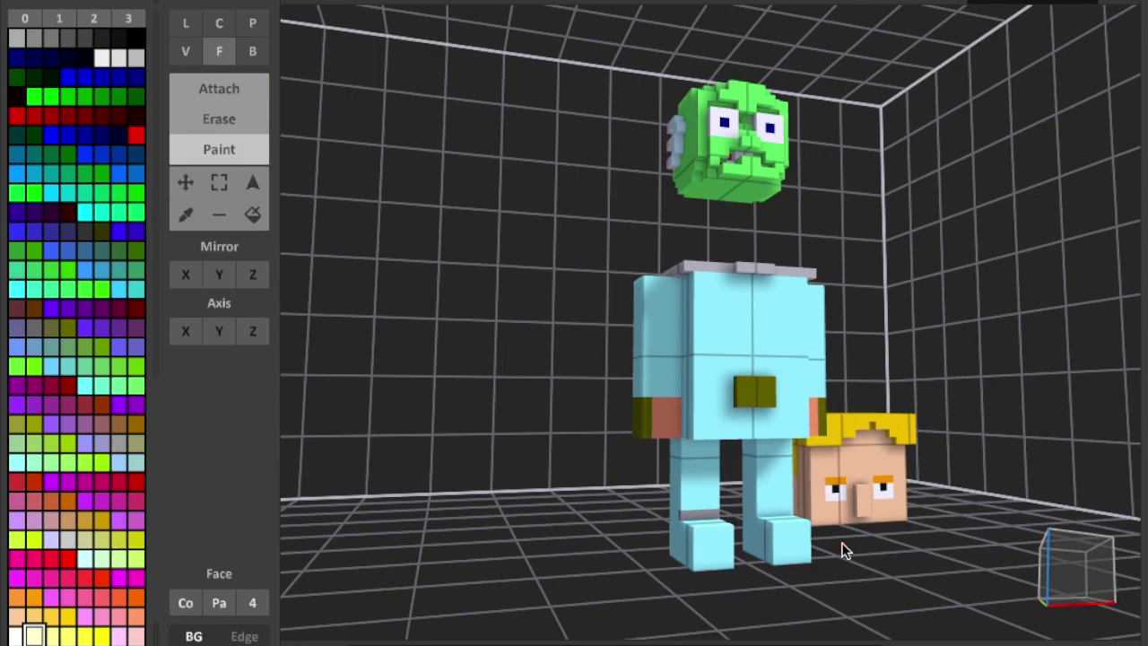
right_drag(711, 543, 776, 556)
key(b)
click(185, 274)
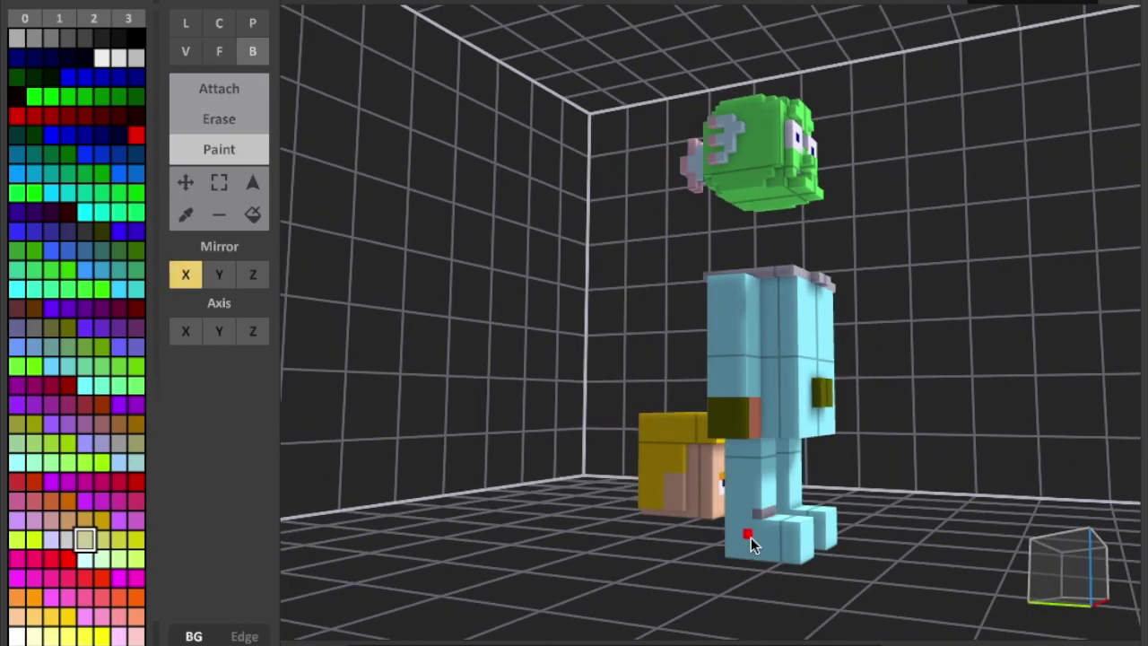
drag(729, 506, 758, 506)
right_drag(758, 506, 659, 508)
drag(659, 508, 693, 507)
right_drag(692, 508, 618, 507)
drag(666, 492, 687, 538)
key(f)
mouse_move(687, 538)
right_down()
mouse_move(643, 523)
mouse_move(749, 534)
right_up()
click(736, 538)
Step: Sample a colour from the model and use it to rework the lower edges of the shoes on both feet
click(185, 217)
click(662, 477)
click(231, 152)
click(252, 51)
right_drag(668, 547, 797, 559)
drag(797, 560, 749, 554)
right_drag(748, 554, 661, 564)
drag(661, 563, 685, 565)
mouse_move(685, 565)
right_down()
mouse_move(748, 427)
mouse_move(774, 546)
mouse_move(730, 531)
right_up()
key(f)
click(748, 433)
key(b)
drag(730, 531, 759, 531)
mouse_move(759, 531)
right_down()
mouse_move(805, 563)
mouse_move(765, 529)
mouse_move(761, 562)
mouse_move(811, 538)
mouse_move(743, 502)
right_up()
Step: Paint light gray bands across the shoes, around the ankles and around the legs above the knees
click(185, 215)
click(746, 527)
click(220, 150)
right_drag(820, 601, 734, 602)
click(17, 39)
key(f)
mouse_move(566, 341)
right_down()
mouse_move(778, 524)
mouse_move(882, 317)
mouse_move(875, 401)
mouse_move(799, 570)
mouse_move(722, 549)
mouse_move(598, 549)
mouse_move(715, 589)
mouse_move(620, 589)
mouse_move(633, 597)
mouse_move(772, 582)
mouse_move(673, 628)
right_up()
key(b)
click(218, 118)
click(188, 213)
click(219, 150)
right_drag(704, 574, 710, 487)
scroll(710, 487, up, 3)
drag(633, 520, 677, 520)
click(753, 431)
right_drag(651, 511, 834, 467)
right_drag(739, 489, 751, 386)
Step: Sample the torso's light cyan for a leg touch-up and erase the olive belt buckle from the waist
alt+click(751, 380)
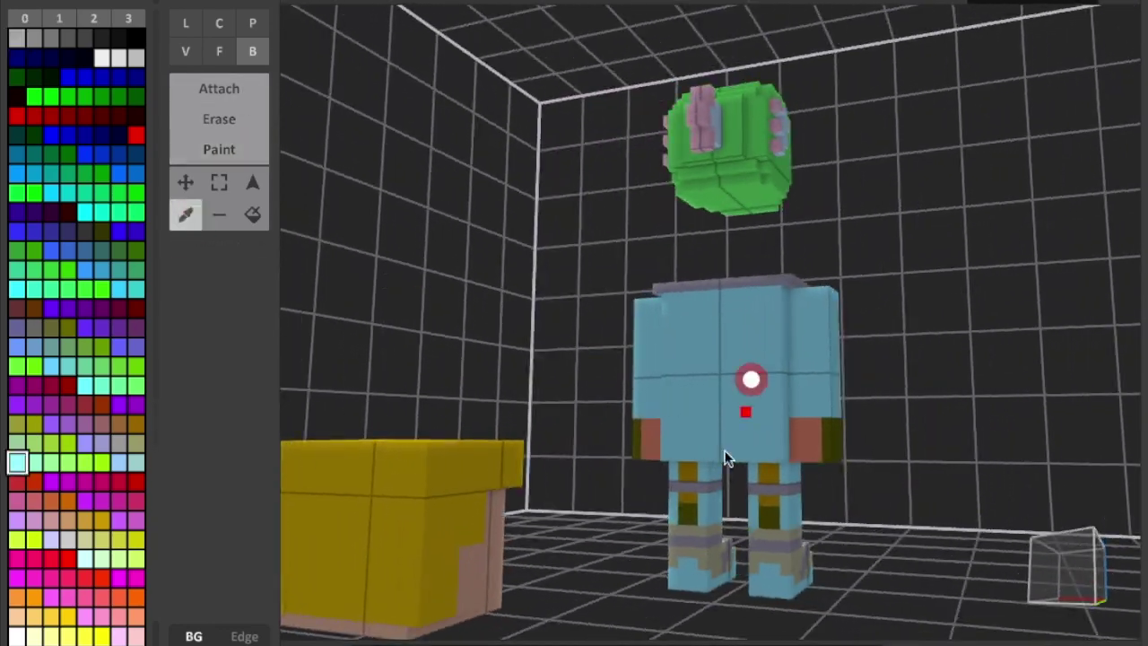
click(686, 523)
mouse_move(685, 525)
right_down()
mouse_move(748, 499)
mouse_move(591, 529)
right_up()
click(227, 120)
click(691, 431)
Step: Paint mirrored khaki panels on the front of the torso, along its outer edges
click(219, 149)
mouse_move(669, 448)
right_down()
mouse_move(723, 441)
mouse_move(692, 440)
mouse_move(682, 412)
right_up()
key(alt)
click(232, 154)
key(b)
drag(682, 414, 641, 414)
mouse_move(641, 408)
mouse_down()
mouse_move(664, 333)
mouse_move(679, 333)
mouse_up()
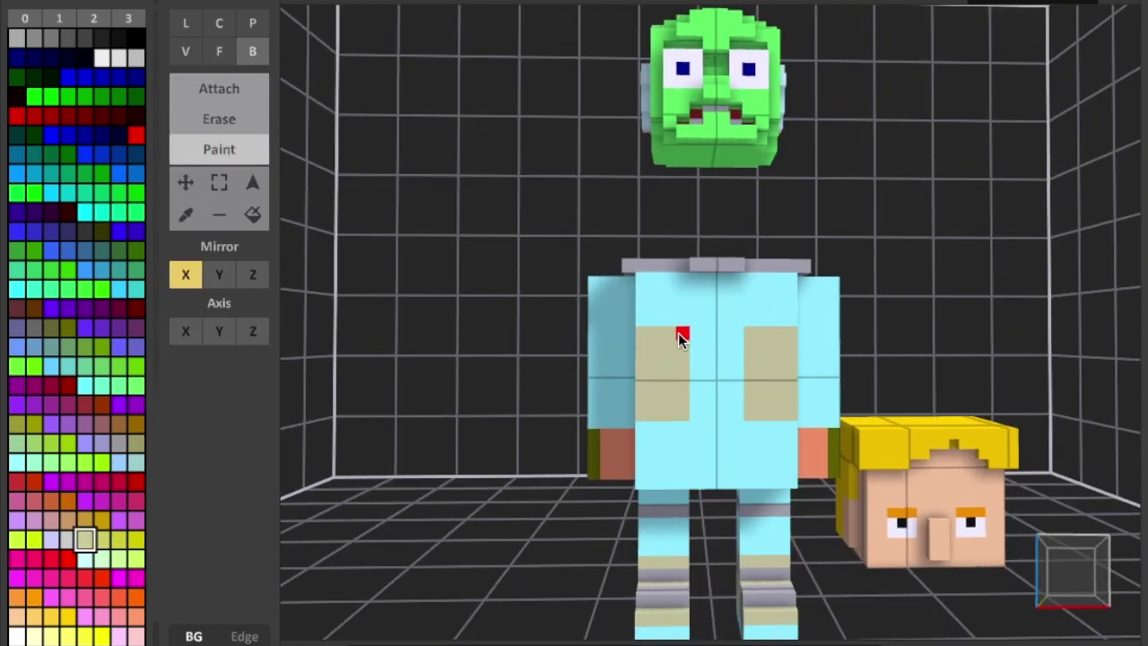
Step: Extend the khaki panels around the sides of the torso toward the back
right_drag(679, 333, 780, 335)
drag(791, 332, 756, 399)
right_drag(756, 398, 861, 391)
drag(787, 332, 765, 388)
mouse_move(765, 388)
right_down()
mouse_move(786, 361)
mouse_move(809, 361)
right_up()
mouse_move(762, 322)
mouse_down()
mouse_move(707, 371)
mouse_move(758, 387)
mouse_up()
mouse_move(818, 399)
right_down()
mouse_move(740, 404)
mouse_move(823, 401)
right_up()
right_drag(653, 405, 813, 450)
Step: Trim the upper inner corners of the khaki chest panels with light cyan and outline the panels in light gray
alt+click(681, 334)
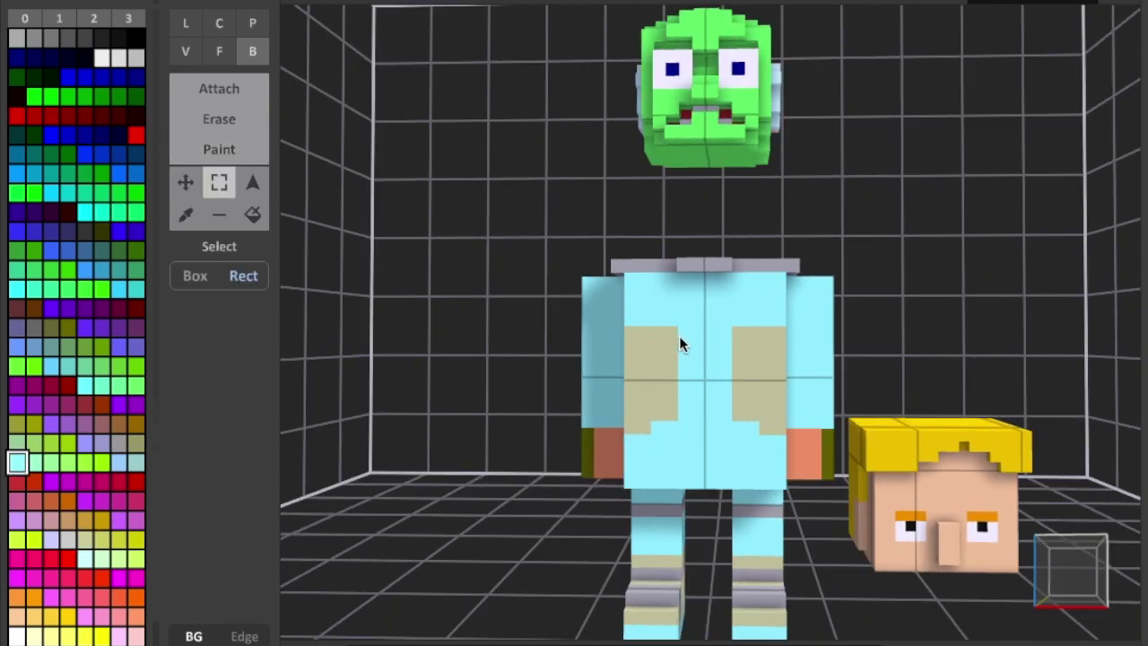
click(673, 334)
right_drag(857, 302, 870, 306)
scroll(856, 305, down, 2)
click(17, 39)
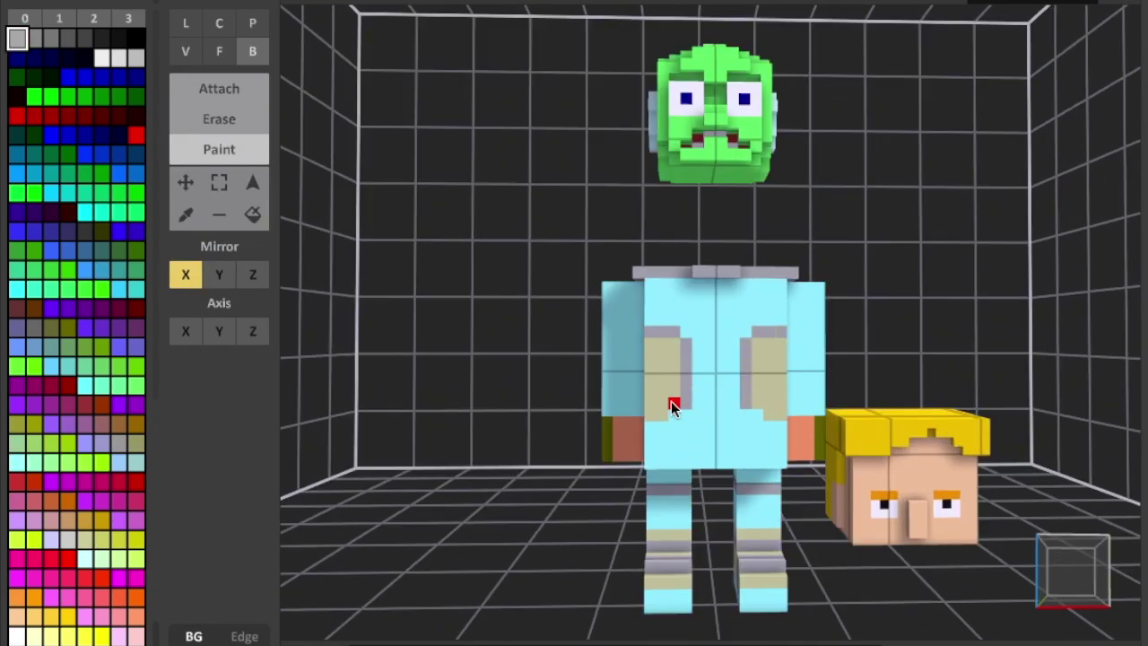
Step: Carry the light gray outline of the khaki panels around the torso's sides and back
right_drag(673, 403, 809, 413)
right_drag(695, 337, 761, 334)
right_drag(752, 404, 802, 431)
drag(754, 322, 669, 323)
click(669, 399)
drag(670, 399, 717, 384)
mouse_move(708, 395)
right_down()
mouse_move(787, 413)
mouse_move(843, 408)
right_up()
right_drag(851, 320, 835, 318)
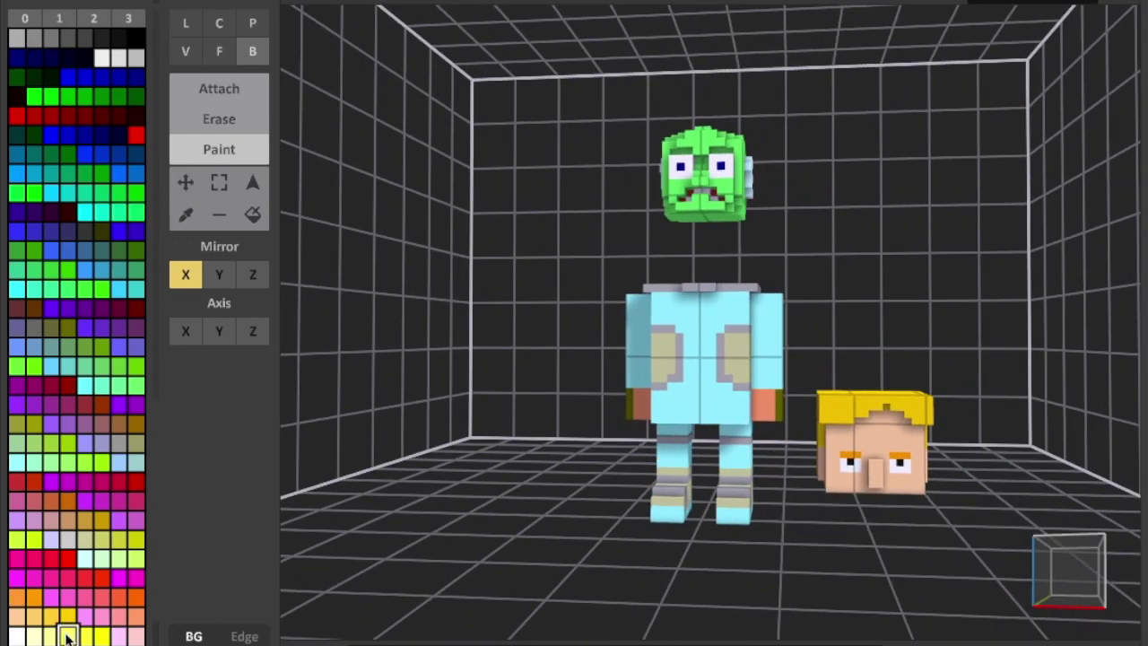
Step: Paint a pale yellow band across the upper chest and around the sides of the torso
click(219, 89)
mouse_move(660, 312)
right_down()
mouse_move(723, 314)
mouse_move(659, 312)
right_up()
click(218, 150)
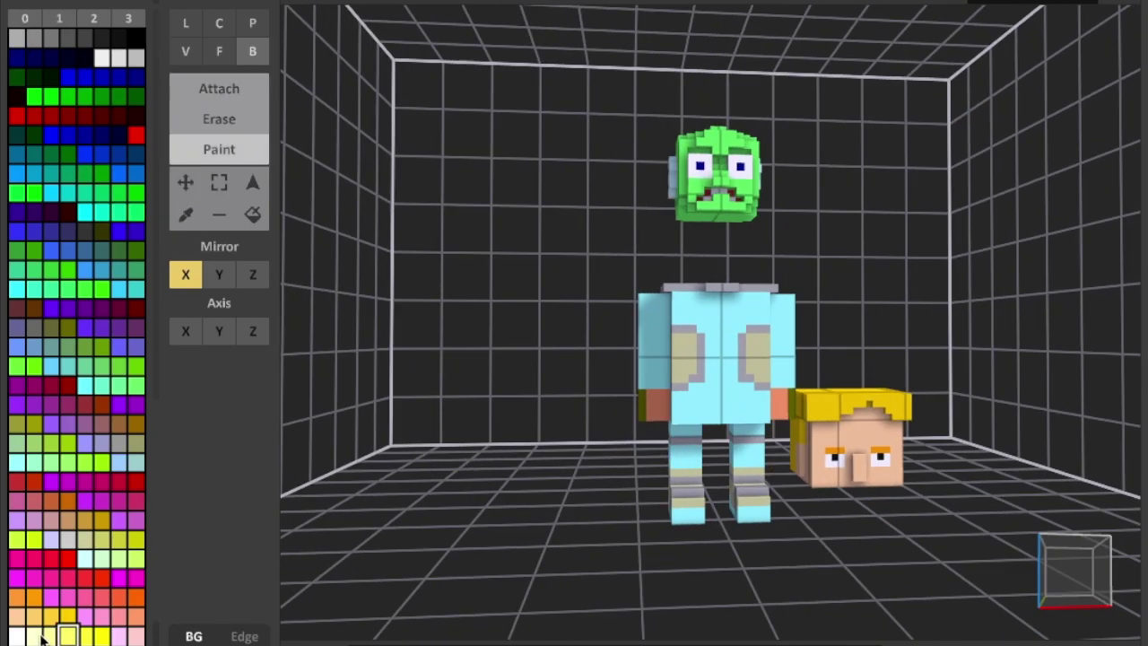
click(50, 636)
drag(689, 311, 729, 319)
right_drag(723, 320, 890, 314)
scroll(753, 321, up, 5)
mouse_move(651, 284)
right_down()
mouse_move(854, 276)
mouse_move(736, 310)
mouse_move(831, 469)
mouse_move(861, 449)
right_up()
scroll(735, 316, down, 5)
right_drag(765, 409, 852, 404)
Step: Fill the outer faces of both hands with pale yellow
key(f)
click(717, 389)
key(b)
mouse_move(718, 390)
right_down()
mouse_move(785, 448)
mouse_move(906, 438)
right_up()
Step: Paint pale yellow straps running from the chest band up to the gray collar
right_drag(696, 428, 614, 289)
scroll(614, 290, up, 5)
drag(632, 472, 635, 475)
key(f)
right_drag(635, 476, 520, 359)
key(b)
click(613, 386)
mouse_move(607, 285)
right_down()
mouse_move(613, 384)
mouse_move(762, 395)
right_up()
click(625, 385)
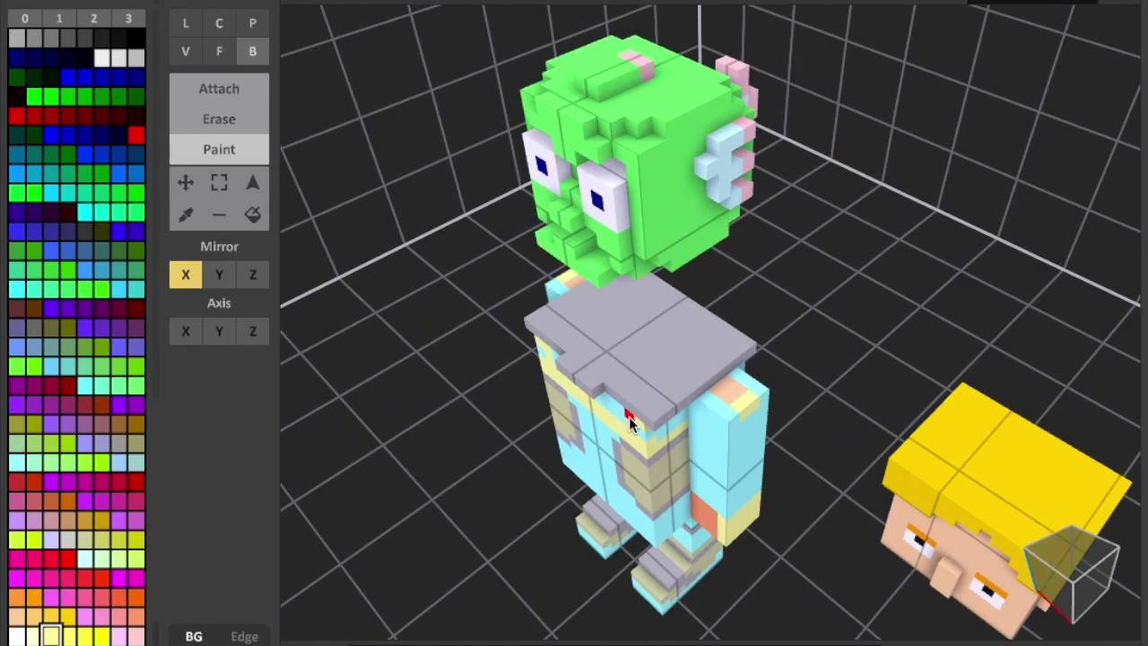
Step: Sample the arm's light cyan and fill the leftover skin-coloured patch on the shoulder tops with it
alt+click(758, 457)
key(f)
click(723, 392)
right_drag(729, 489, 619, 480)
Step: Paint a light gray band around each forearm, a little above the hand
click(23, 41)
right_drag(664, 511, 659, 431)
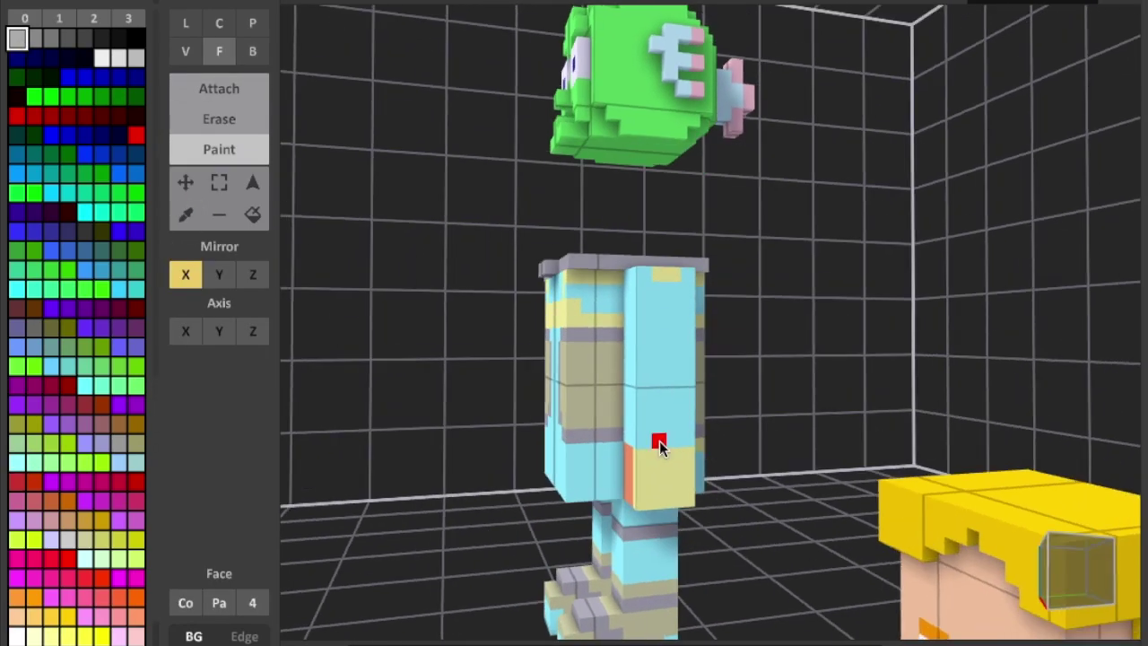
click(659, 438)
key(ctrl+z)
key(b)
drag(635, 425, 677, 424)
mouse_move(686, 425)
right_down()
mouse_move(592, 419)
mouse_move(798, 422)
right_up()
drag(706, 426, 741, 425)
Step: Sample the hand's pale yellow and fill the remaining skin-coloured hand faces with it
click(182, 219)
click(758, 479)
key(f)
right_drag(780, 479, 686, 475)
alt+click(614, 416)
mouse_move(617, 479)
right_down()
mouse_move(686, 506)
mouse_move(547, 485)
right_up()
Step: Sample khaki from the model and paint a small patch on the front of each leg below the gray knee band
key(b)
right_drag(775, 552, 923, 574)
right_drag(748, 583, 722, 583)
scroll(744, 587, up, 2)
alt+click(773, 612)
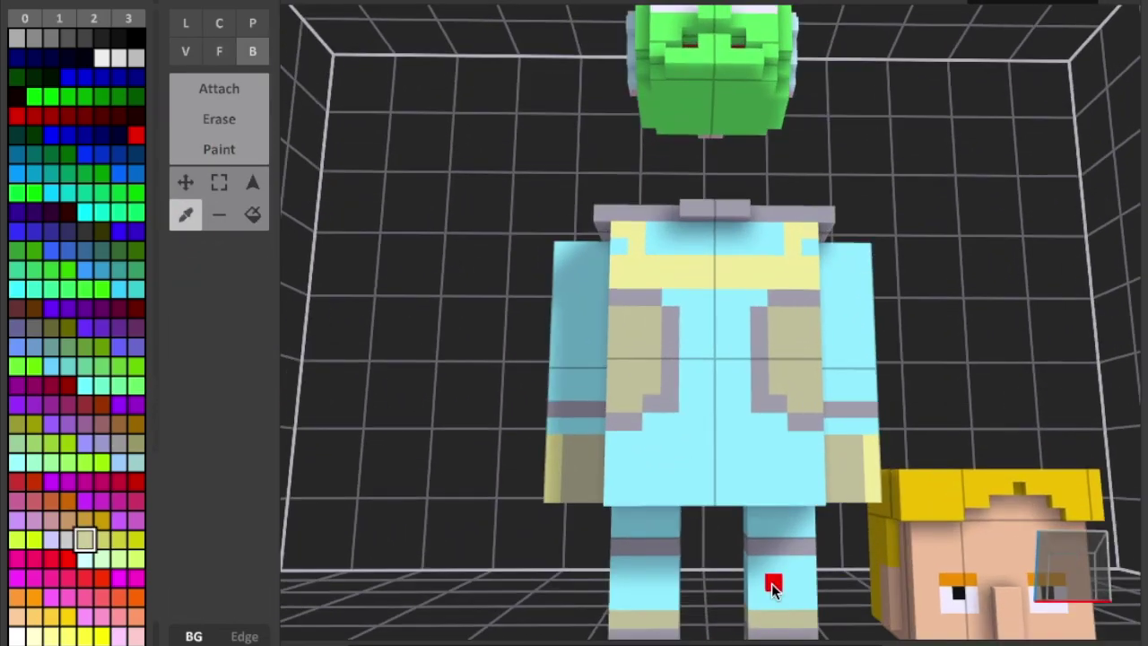
drag(770, 579, 797, 595)
scroll(794, 597, down, 3)
right_drag(789, 599, 833, 607)
right_drag(686, 606, 828, 605)
Step: Attach light cyan blocks to the outer sides of both upper arms, and sample the chest band's pale yellow for attaching voxels
alt+click(803, 344)
key(t)
right_drag(803, 344, 769, 306)
drag(769, 304, 745, 326)
right_drag(744, 325, 271, 192)
alt+click(640, 314)
key(1)
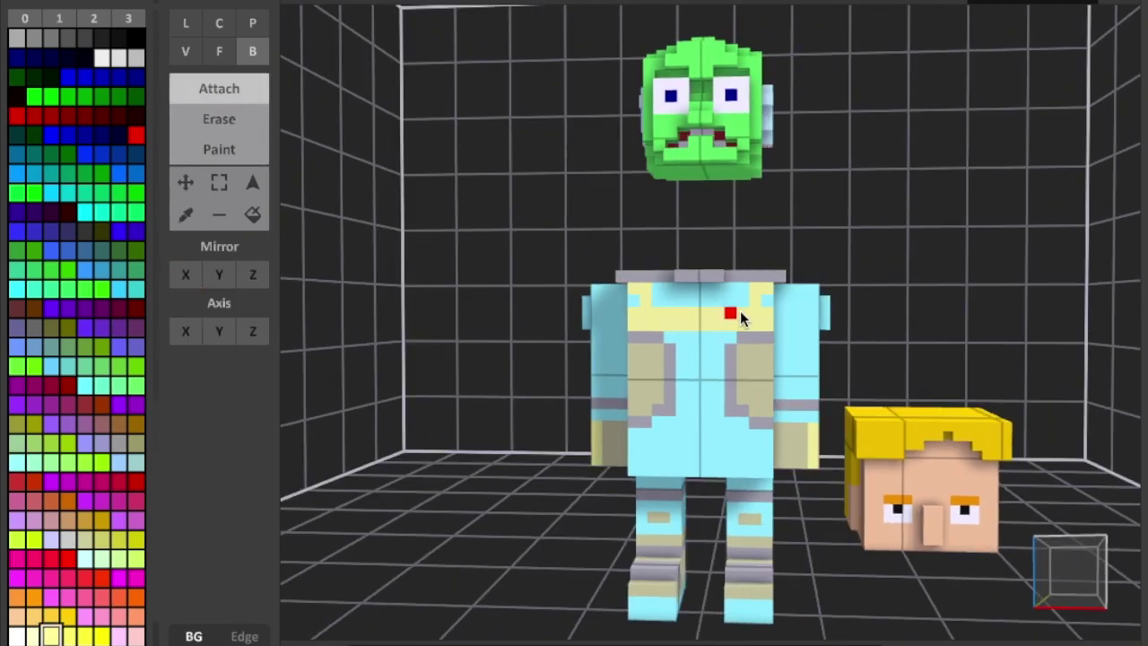
Step: Attach a small pale yellow badge block to one side of the chest band and sample its pale yellow
drag(743, 314, 718, 324)
click(17, 38)
key(g)
scroll(741, 326, down, 3)
right_drag(741, 325, 783, 428)
alt+click(748, 318)
scroll(738, 410, up, 2)
right_drag(734, 343, 738, 408)
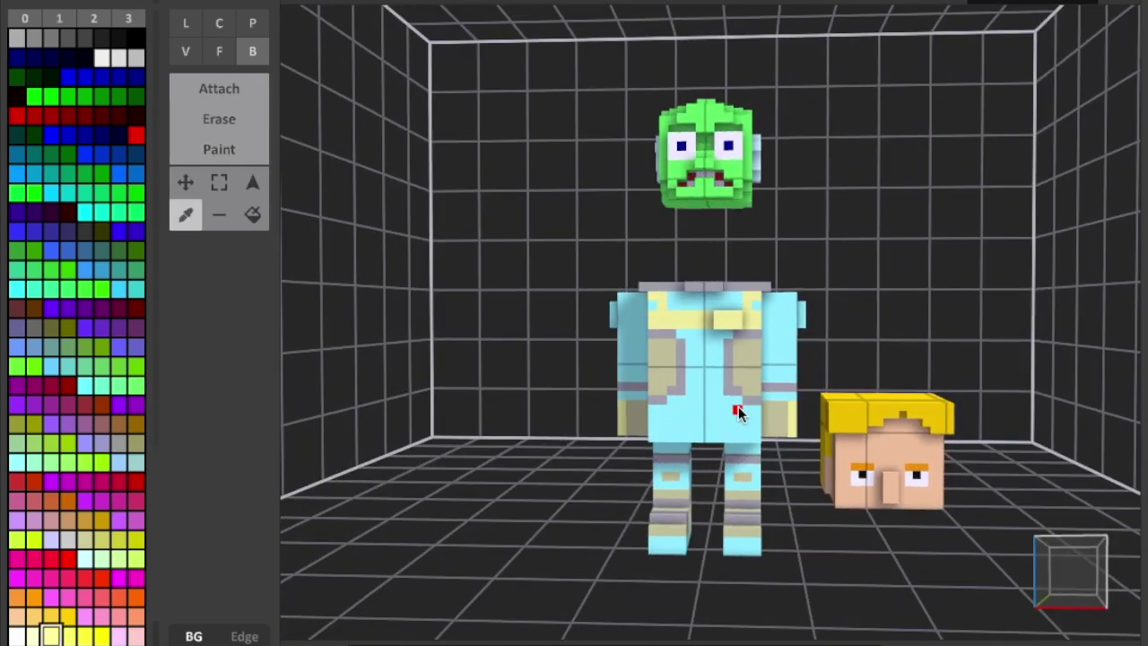
Step: Paint a thin, stepped pale yellow stripe from the chest band down the middle of the torso's front
click(235, 149)
scroll(709, 383, up, 3)
drag(695, 341, 697, 476)
scroll(697, 476, down, 4)
scroll(720, 487, up, 5)
right_drag(697, 476, 556, 439)
scroll(709, 386, down, 2)
key(ctrl+z)
key(ctrl+z)
key(ctrl+z)
key(ctrl+z)
scroll(712, 459, down, 3)
scroll(701, 457, up, 4)
Step: Turn on X mirroring and paint lavender squares in a checkerboard over the khaki panels on the torso's front
click(186, 215)
click(86, 540)
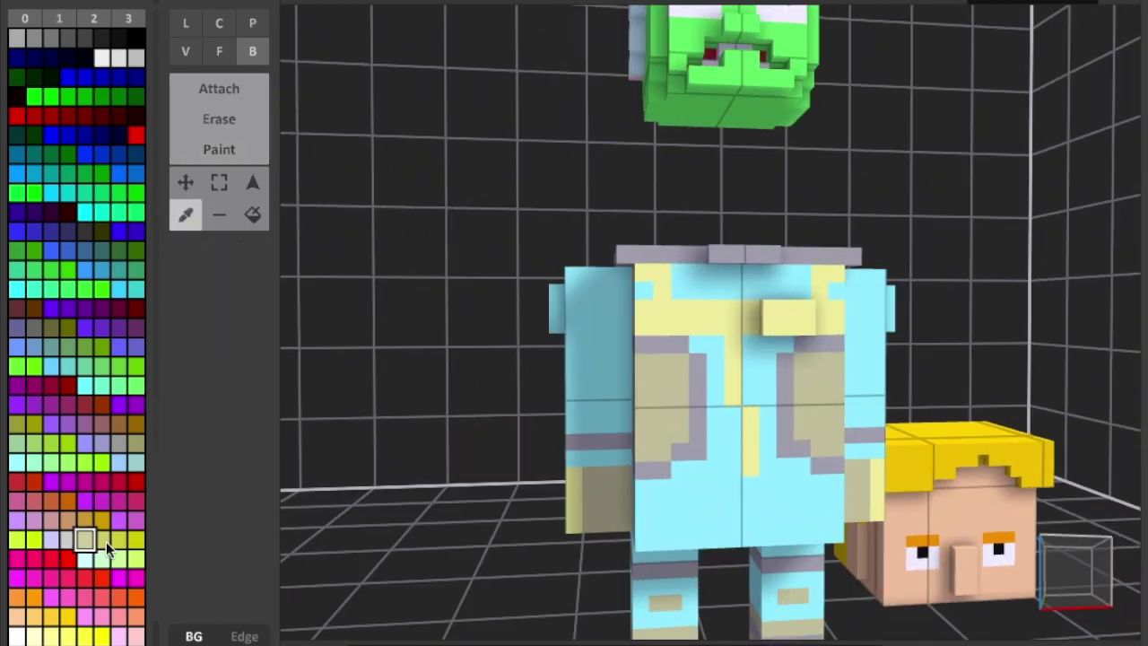
click(17, 38)
scroll(664, 377, down, 2)
click(684, 386)
click(219, 150)
click(51, 540)
drag(657, 368, 671, 354)
right_drag(717, 447, 666, 451)
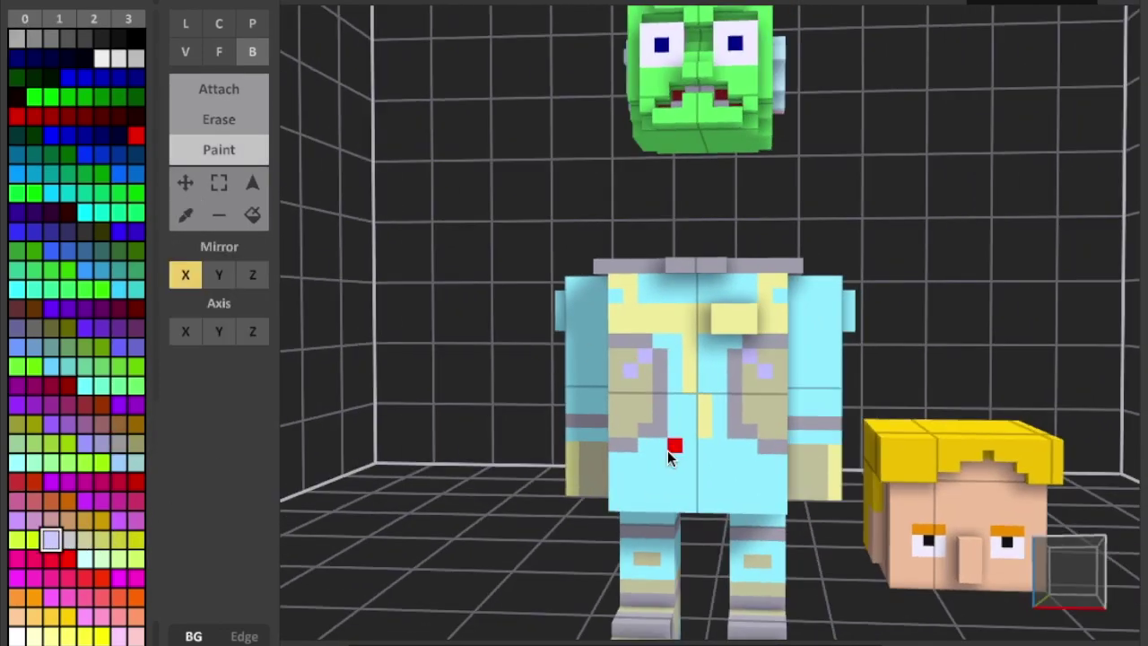
click(616, 429)
scroll(663, 444, down, 3)
scroll(852, 422, up, 5)
Step: Continue the mirrored lavender checkerboard over the khaki area on the torso's back
click(861, 365)
mouse_move(735, 454)
right_down()
mouse_move(852, 439)
mouse_move(798, 454)
mouse_move(715, 381)
mouse_move(781, 378)
mouse_move(623, 421)
mouse_move(718, 391)
right_up()
click(764, 395)
click(700, 381)
click(685, 365)
scroll(763, 383, up, 5)
click(773, 376)
click(800, 349)
click(829, 384)
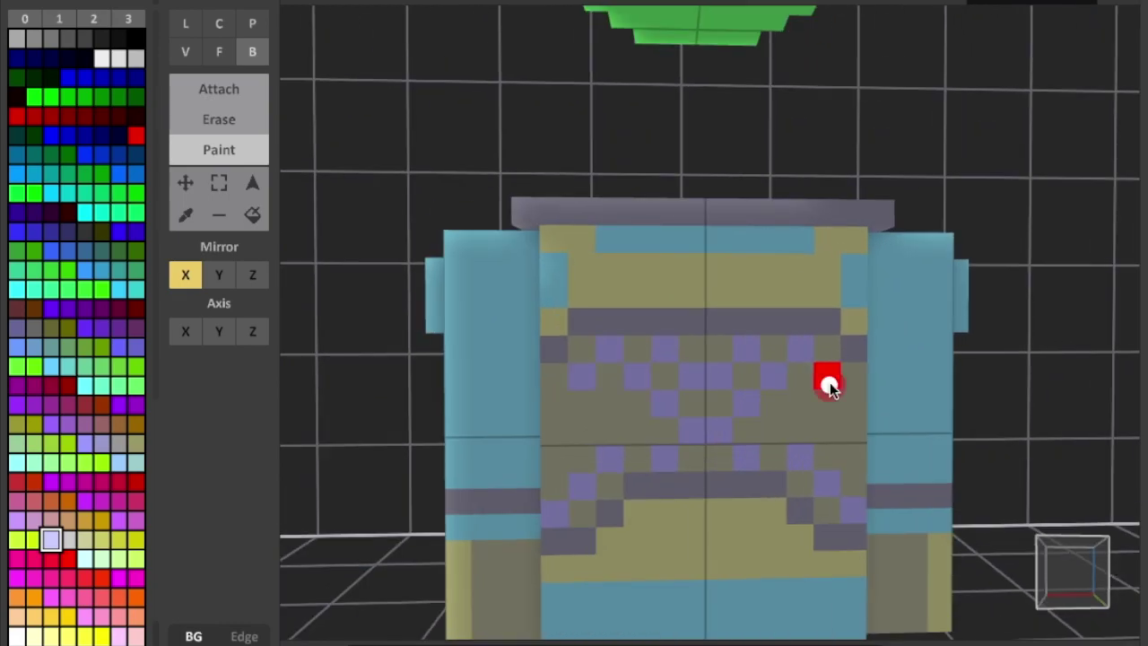
right_drag(844, 415, 810, 505)
scroll(810, 505, down, 10)
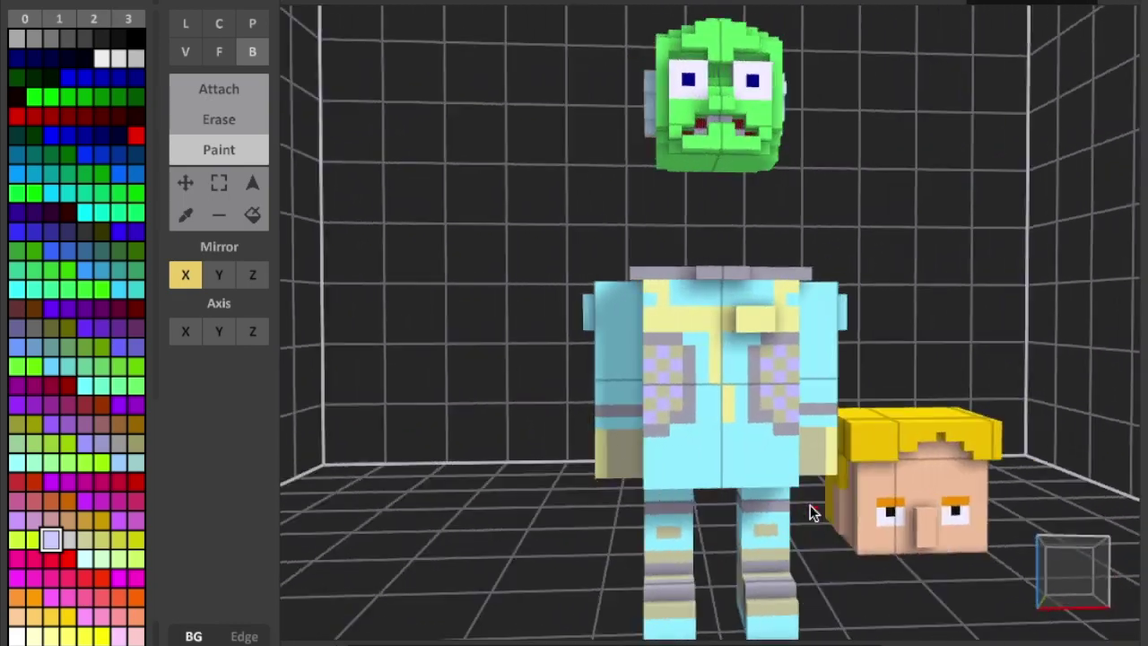
Step: Paint one corner square teal and several other squares white on the front of the chest badge
click(185, 215)
click(709, 388)
click(135, 289)
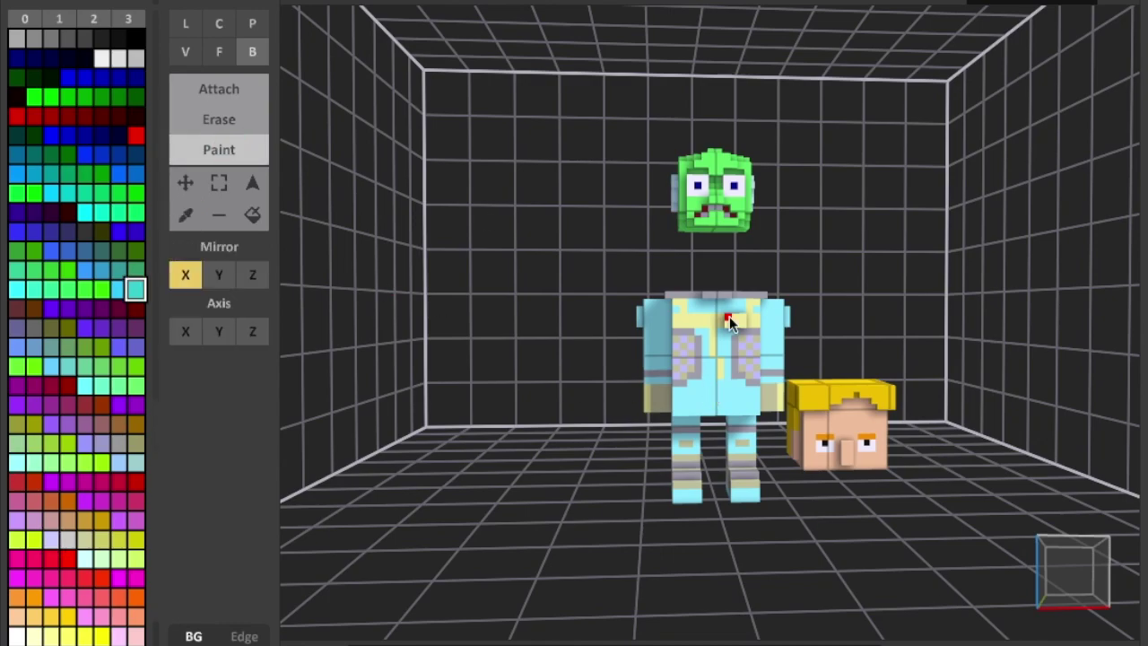
scroll(756, 336, up, 10)
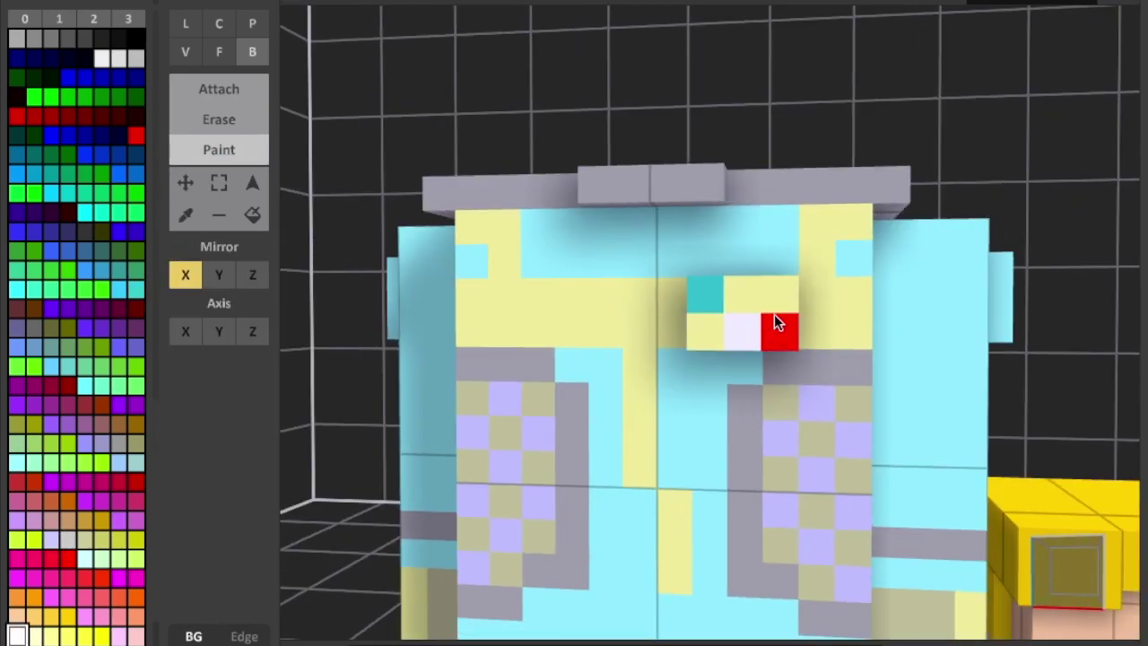
click(778, 298)
scroll(776, 305, down, 5)
Step: Sample the hand's pale yellow and touch up the hand faces with it
right_drag(295, 179, 371, 340)
scroll(430, 395, down, 4)
key(alt)
click(560, 493)
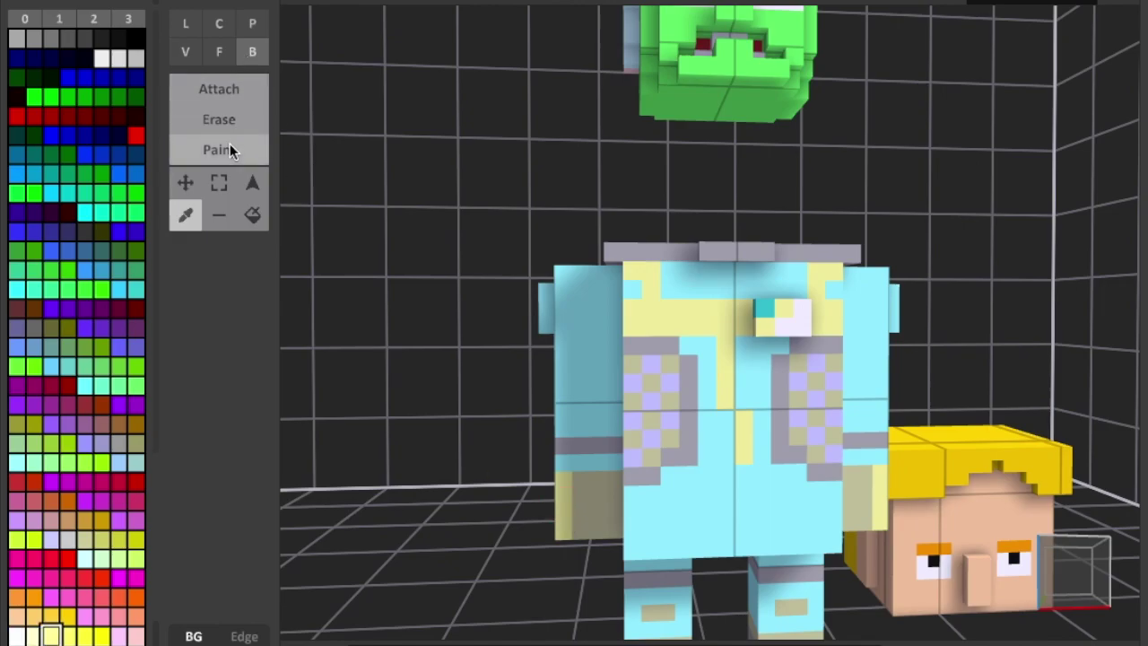
click(230, 146)
click(607, 488)
mouse_move(607, 487)
right_down()
mouse_move(600, 463)
mouse_move(476, 392)
mouse_move(506, 387)
right_up()
click(599, 463)
Step: Select the green head and lower it onto the gray collar of the body
scroll(599, 462, down, 10)
click(219, 186)
right_drag(679, 143, 654, 156)
right_drag(759, 227, 764, 227)
drag(759, 227, 762, 262)
mouse_move(761, 263)
right_down()
mouse_move(793, 279)
mouse_move(774, 274)
right_up()
drag(749, 254, 749, 261)
right_drag(749, 260, 519, 377)
scroll(519, 376, up, 2)
click(519, 377)
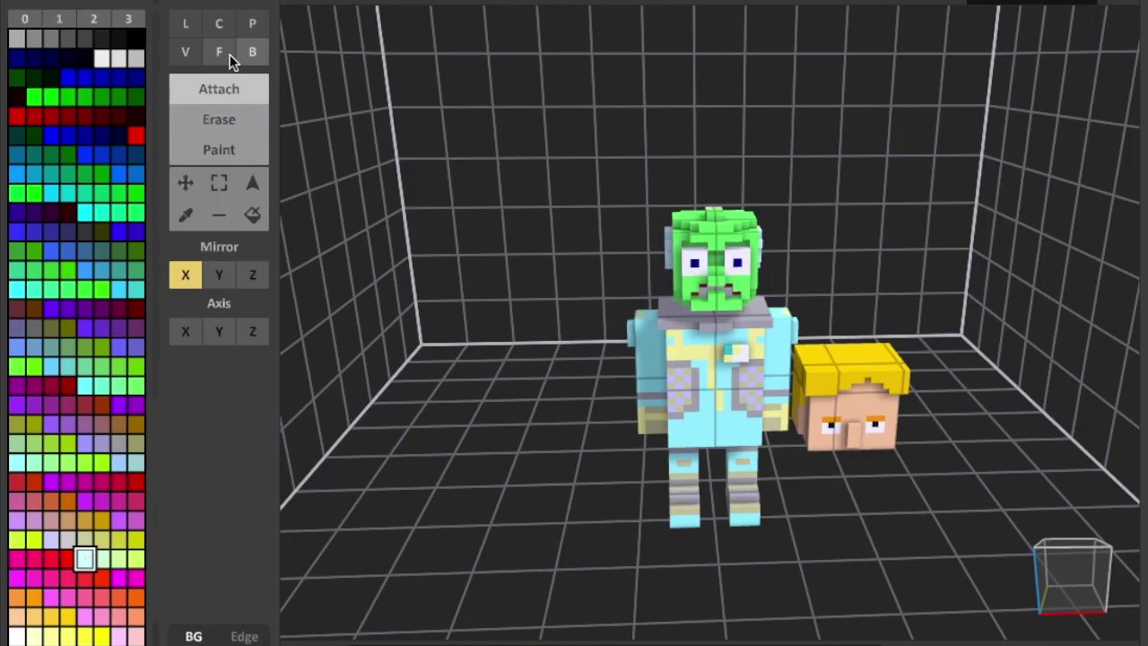
Step: Attach a pale cyan rim on top of the collar and build it up into a box-shaped helmet enclosing the head
right_drag(789, 323, 592, 326)
scroll(789, 323, up, 5)
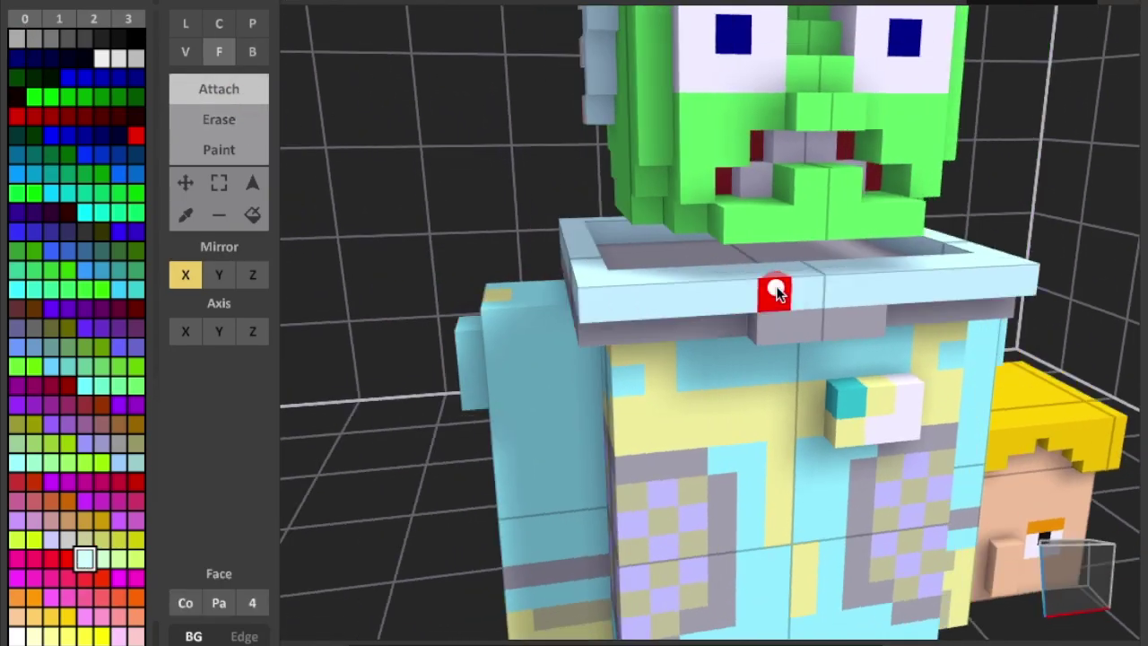
click(218, 183)
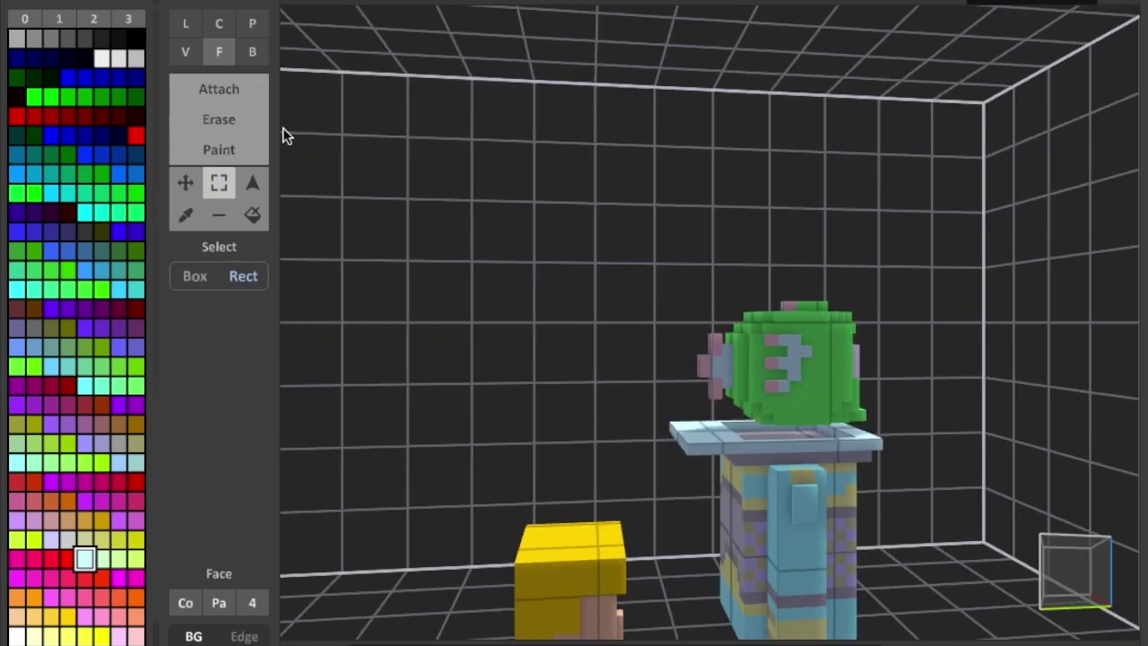
click(218, 89)
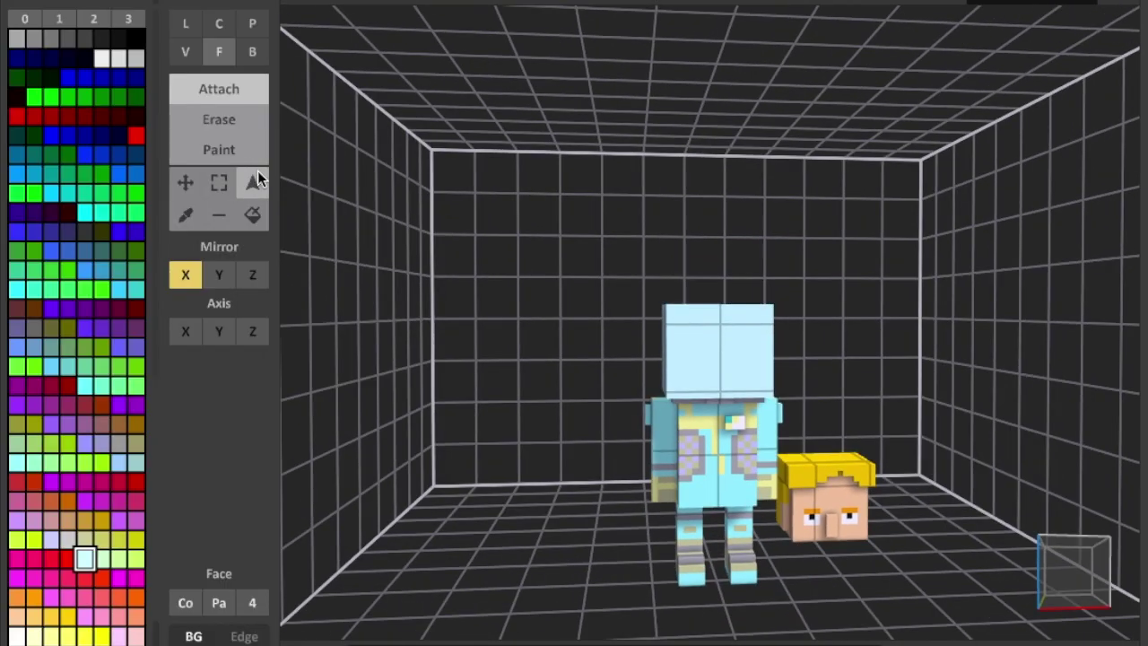
Step: Raise the character and the spare head above the ground, and cover the whole floor with a teal voxel layer
click(218, 183)
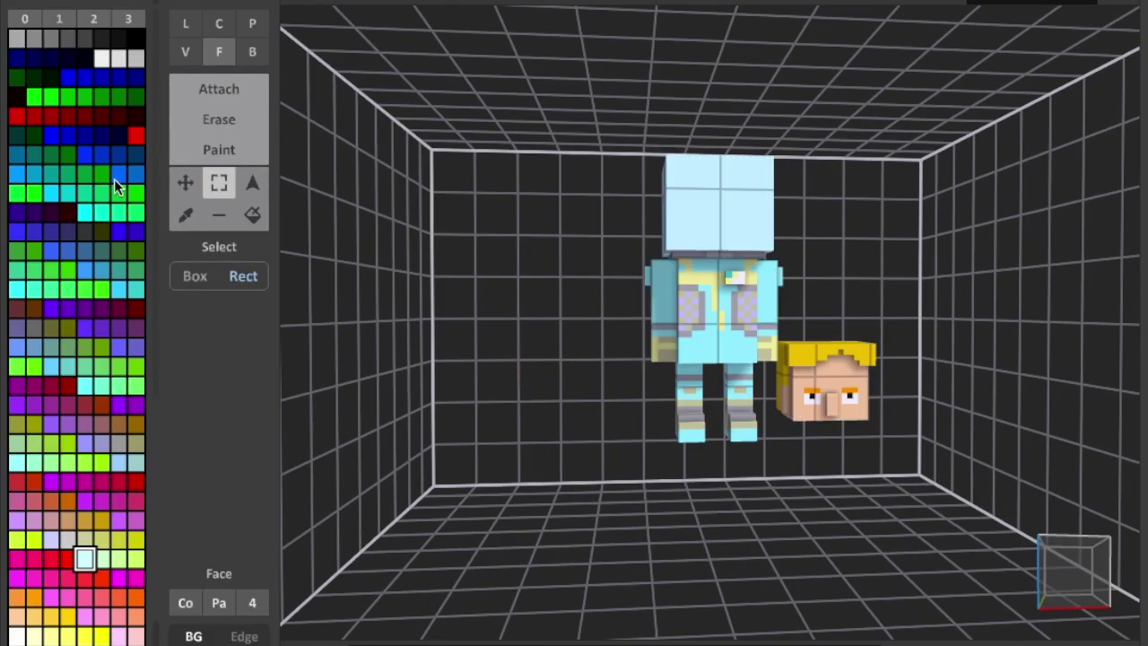
click(119, 135)
click(137, 288)
click(208, 90)
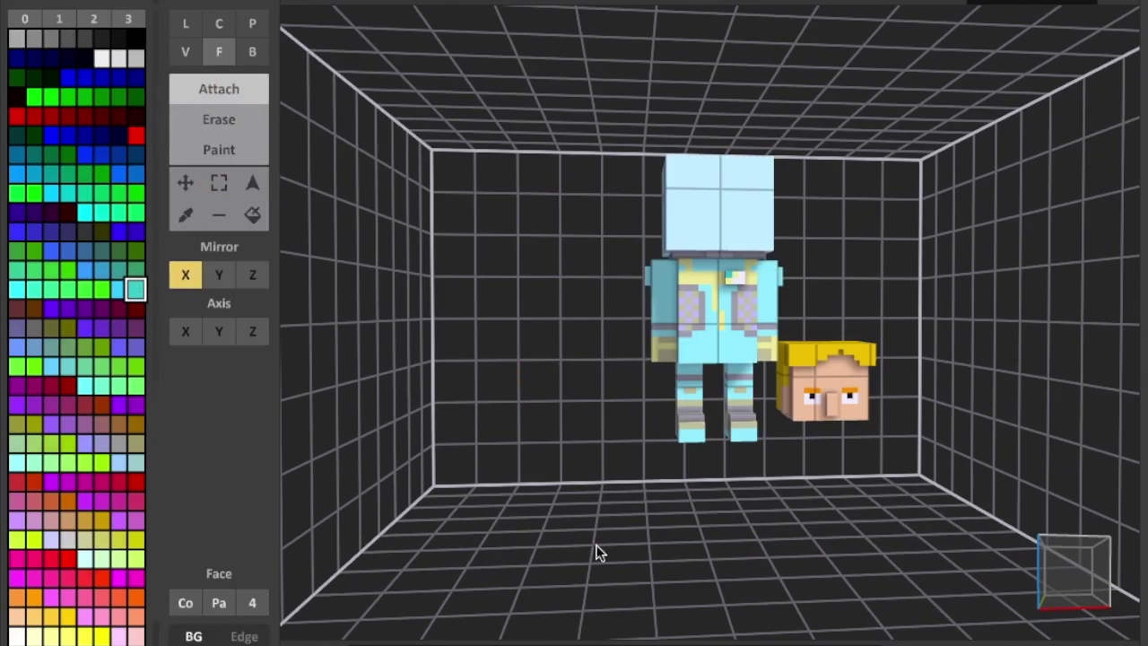
click(597, 547)
Step: Draw a jagged cream shoreline across the teal floor with a voxel cube brush of size 4
click(183, 220)
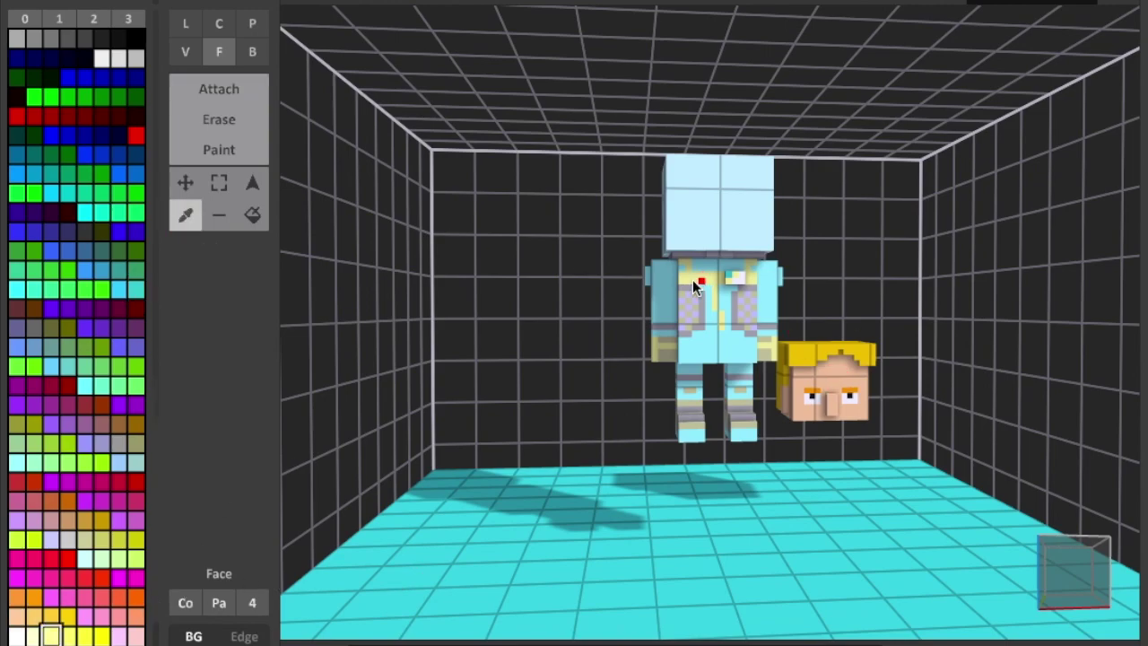
click(693, 280)
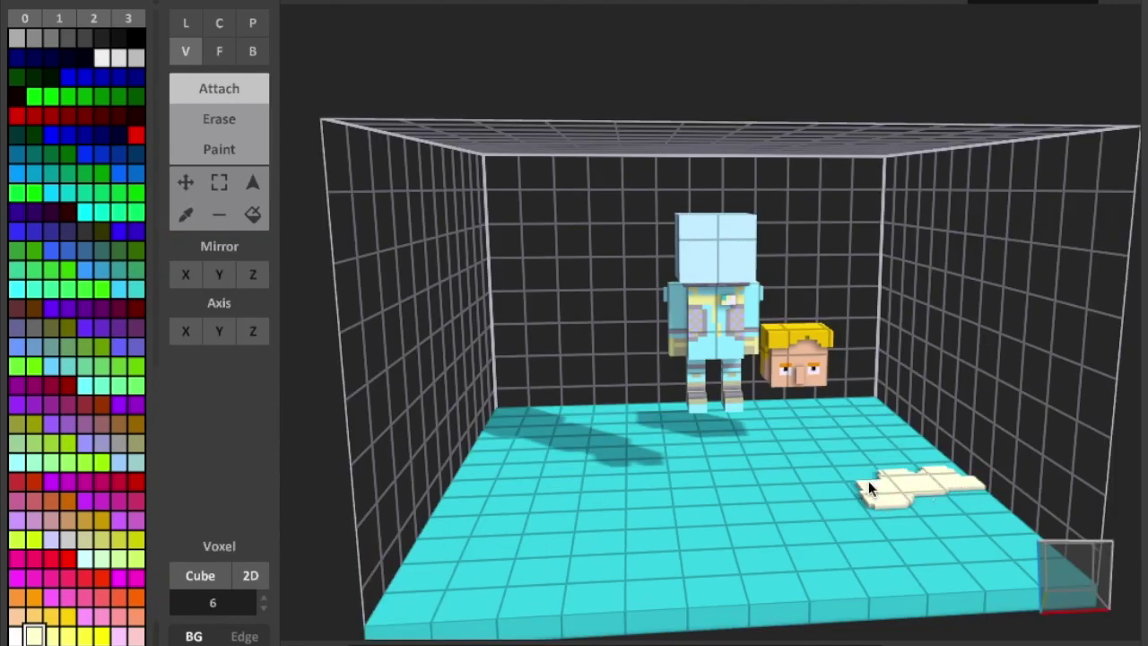
key(ctrl+z)
right_drag(868, 488, 843, 529)
click(447, 510)
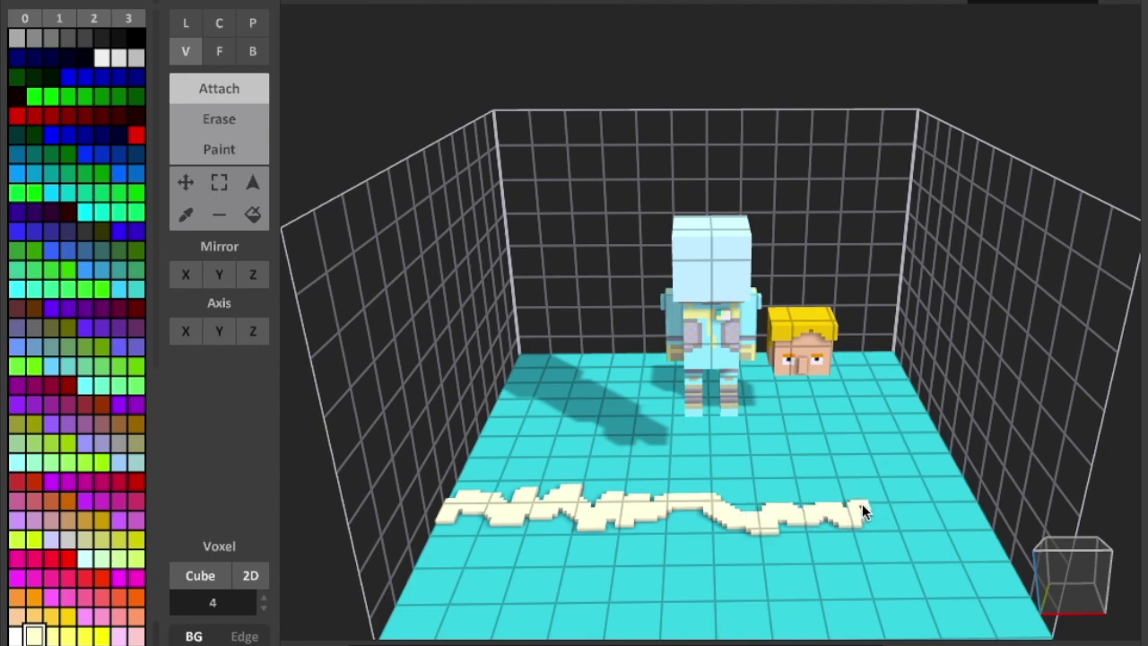
Step: Fill the floor area behind the shoreline with a cream sand layer
key(f)
click(799, 456)
key(ctrl+z)
right_drag(799, 456, 735, 462)
key(b)
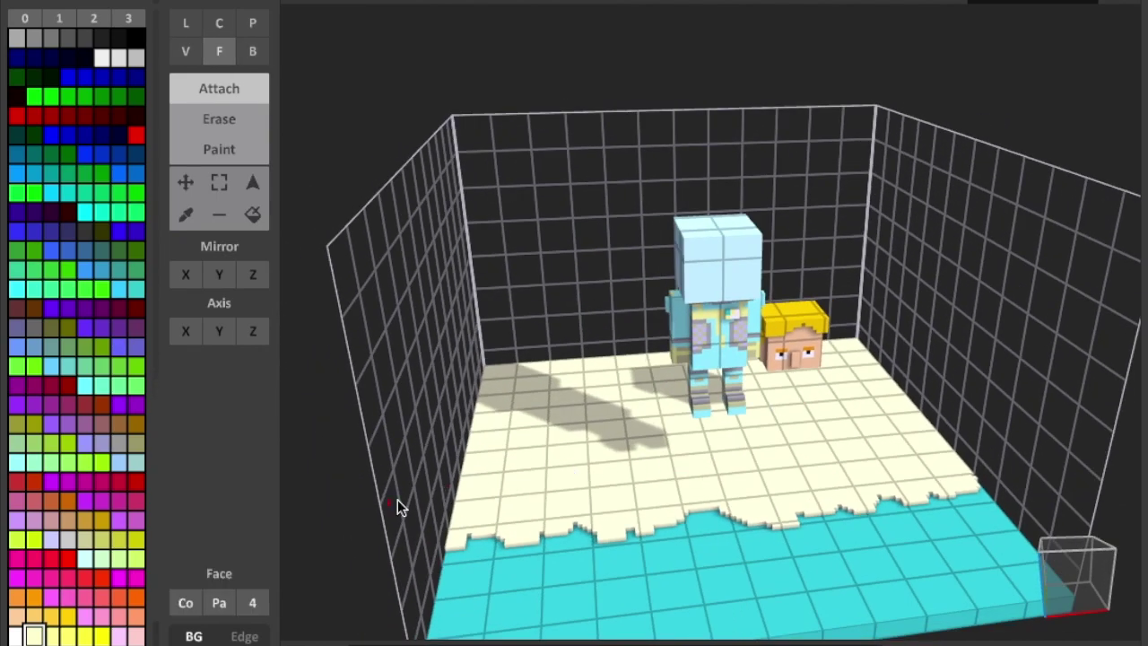
Step: Draw a jagged line of cream voxels across the sand behind the shoreline and build a second sand tier from it
mouse_move(397, 499)
right_down()
mouse_move(547, 469)
mouse_move(529, 488)
right_up()
drag(468, 485, 701, 447)
key(ctrl+z)
key(v)
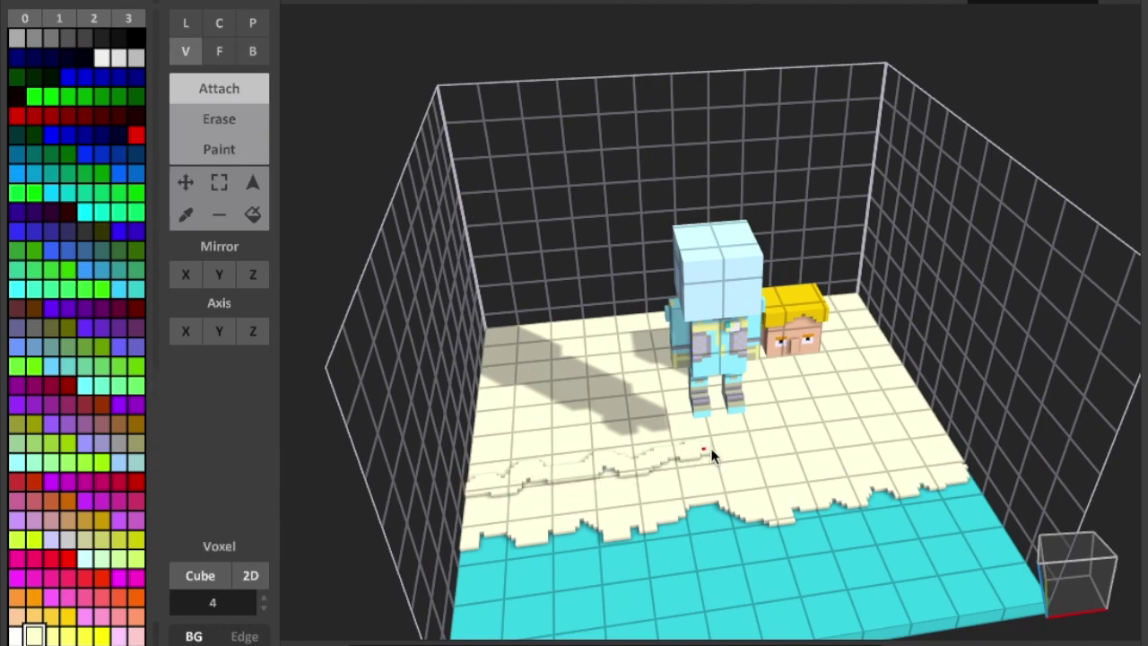
right_drag(912, 413, 820, 415)
right_drag(431, 412, 491, 408)
drag(491, 408, 751, 404)
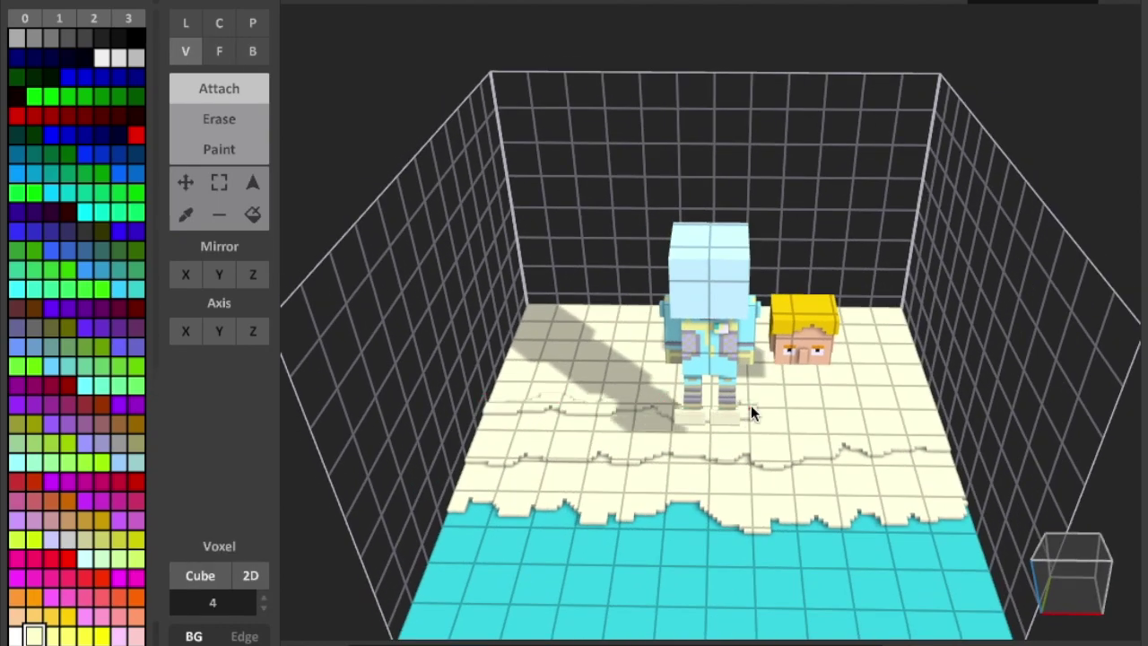
key(f)
click(897, 376)
key(ctrl+z)
scroll(896, 381, up, 3)
mouse_move(897, 381)
right_down()
mouse_move(894, 474)
mouse_move(530, 440)
mouse_move(828, 476)
mouse_move(820, 426)
right_up()
key(ctrl+z)
Step: Draw another jagged cream edge across the sand and fill the area behind it as a third tier
right_drag(387, 531, 384, 516)
key(v)
mouse_move(383, 516)
mouse_down()
mouse_move(862, 484)
mouse_move(1035, 493)
mouse_up()
key(f)
click(982, 468)
right_drag(982, 475, 935, 488)
Step: Draw one more jagged cream edge past the character's feet and fill the sand behind it as the highest tier
right_drag(309, 485, 369, 486)
key(v)
mouse_move(345, 514)
mouse_down()
mouse_move(471, 471)
mouse_move(687, 465)
mouse_up()
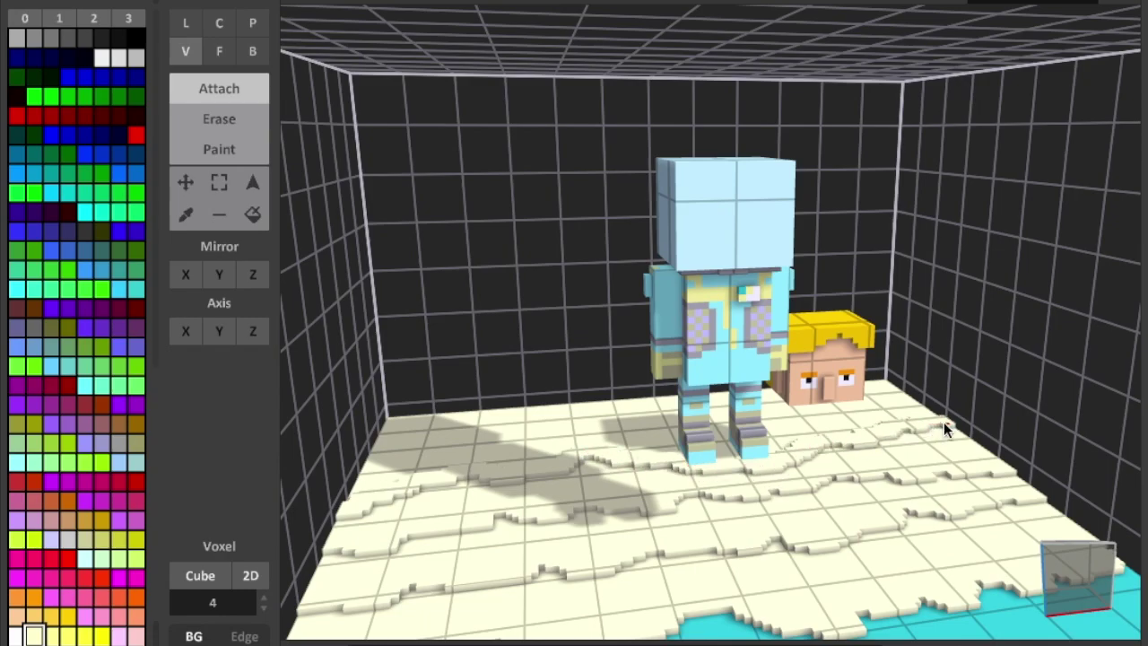
key(f)
click(897, 457)
mouse_move(944, 423)
right_down()
mouse_move(741, 556)
mouse_move(915, 547)
right_up()
Step: Scatter white foam blocks along the whole shoreline with a 3D cube voxel brush of size 2
scroll(740, 556, down, 5)
click(17, 636)
click(185, 216)
click(673, 592)
click(17, 635)
key(v)
click(218, 608)
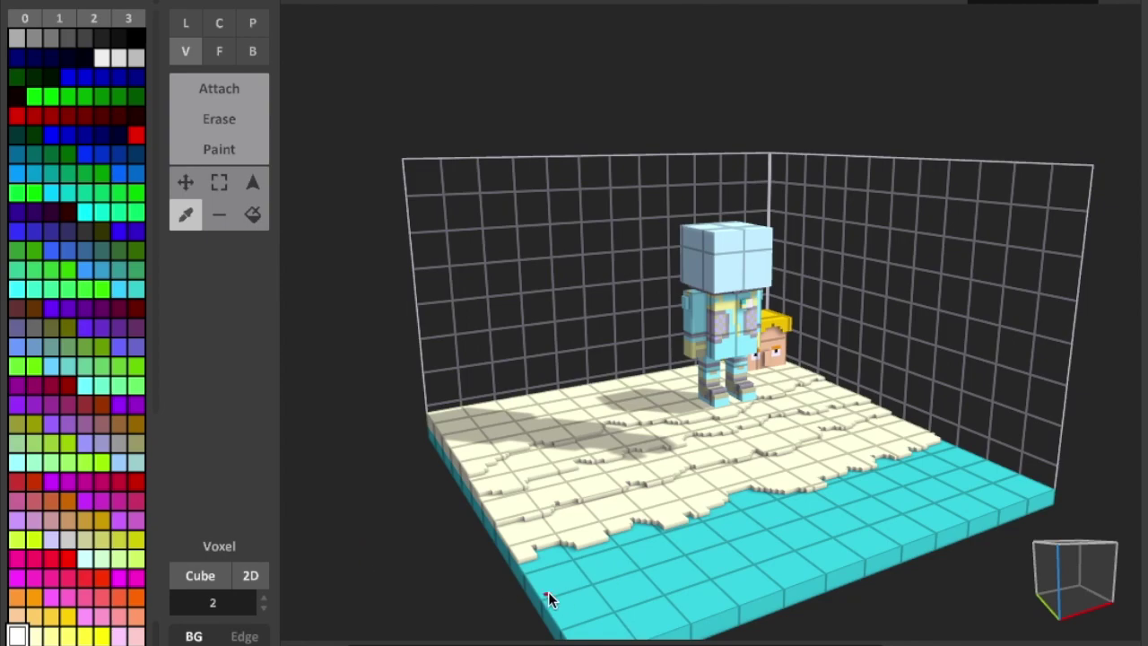
click(247, 577)
click(513, 555)
right_drag(556, 556, 534, 590)
key(t)
click(20, 637)
drag(541, 588, 576, 569)
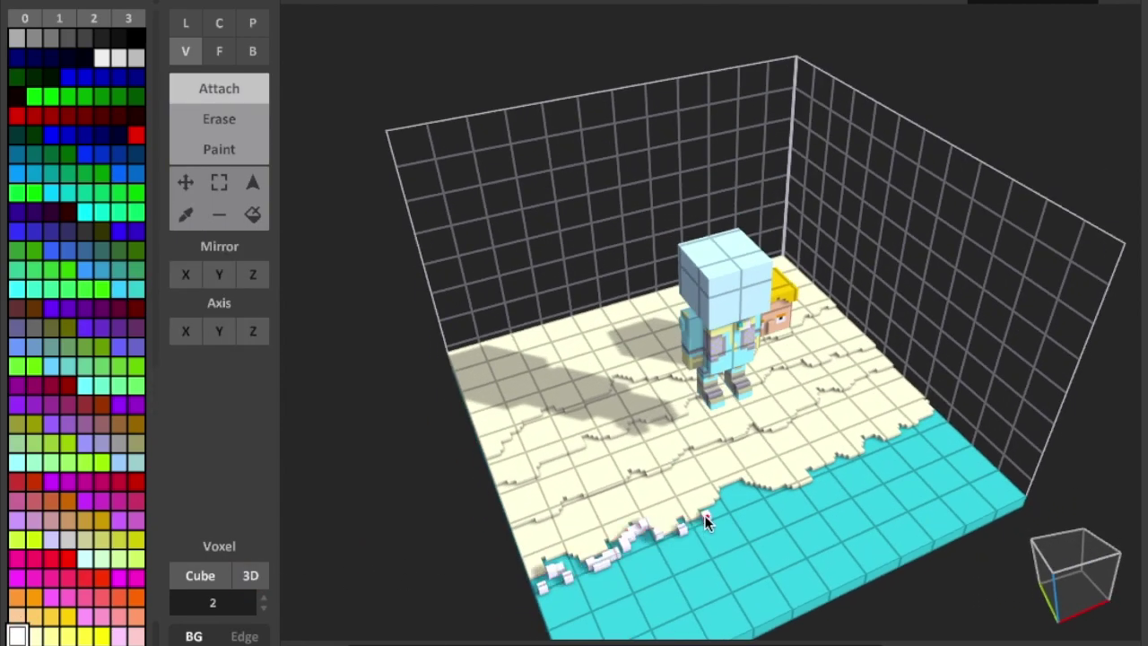
right_drag(895, 444, 866, 512)
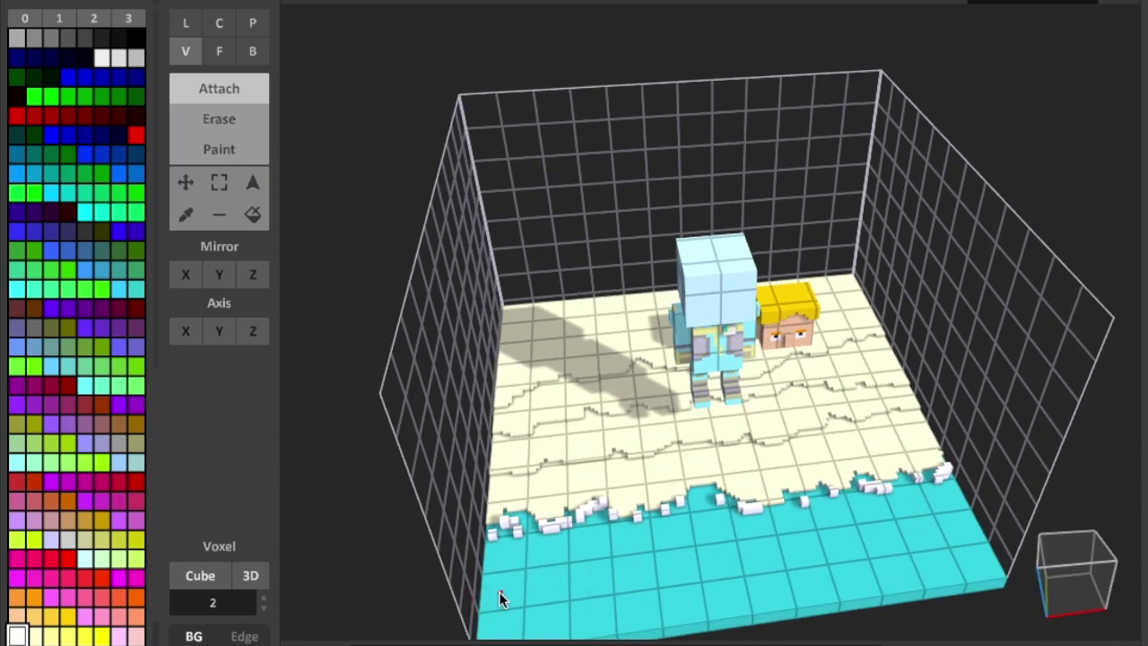
Step: Draw a thin, wavy white line across the water with a cube voxel brush of size 1
drag(597, 590, 842, 550)
mouse_move(1035, 533)
right_down()
mouse_move(948, 582)
mouse_move(783, 569)
right_up()
key(ctrl+z)
scroll(209, 596, down, 1)
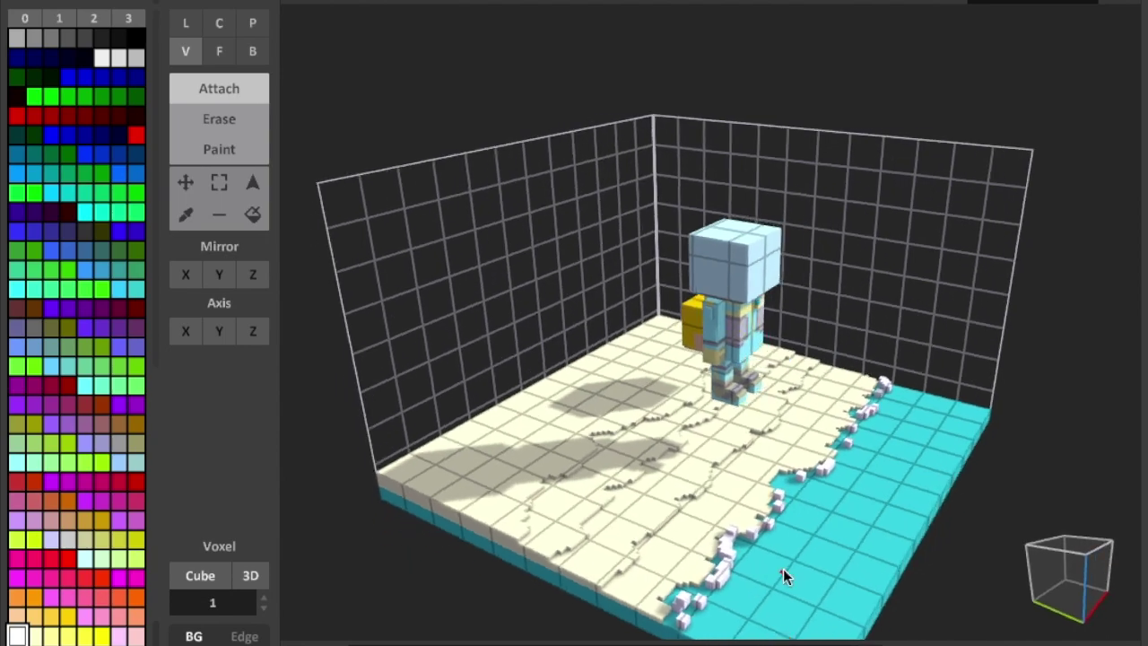
scroll(771, 563, down, 3)
drag(734, 540, 768, 502)
mouse_move(778, 538)
right_down()
mouse_move(879, 549)
mouse_move(814, 505)
right_up()
Step: Sample the water's teal and attach flat ripple patches between the shoreline and the white line with a 2D cube brush of size 4
alt+click(744, 489)
key(f)
mouse_move(613, 386)
right_down()
mouse_move(753, 363)
mouse_move(731, 388)
right_up()
key(v)
click(250, 576)
click(216, 602)
right_drag(791, 536, 764, 545)
scroll(765, 545, up, 2)
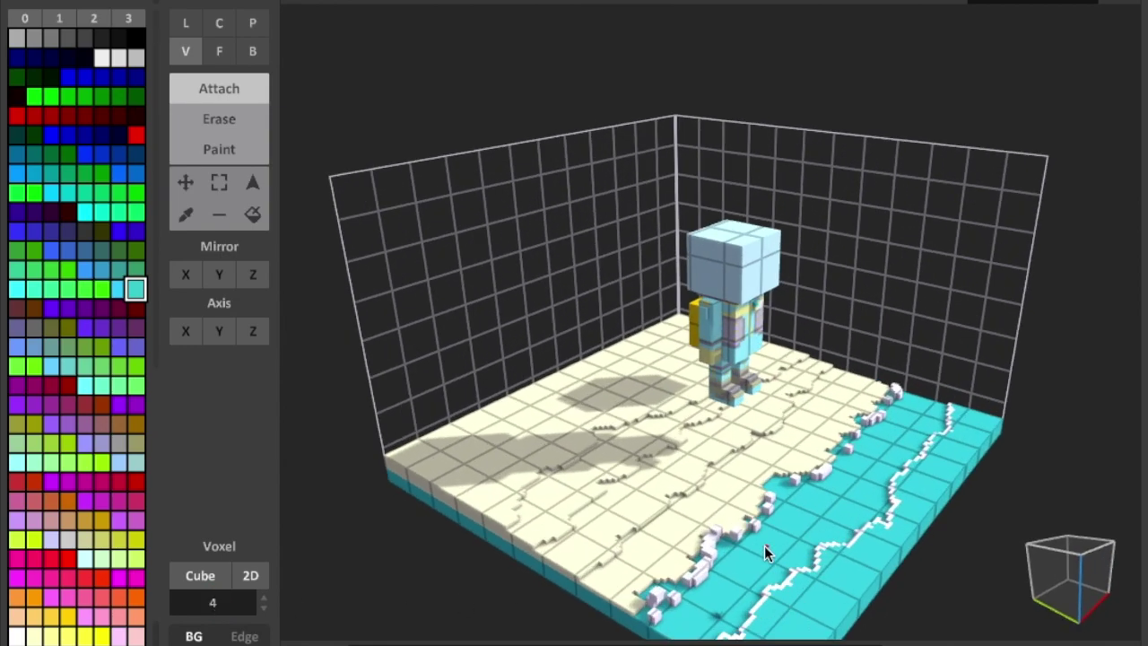
click(213, 603)
text(4)
key(Return)
right_drag(848, 456, 887, 501)
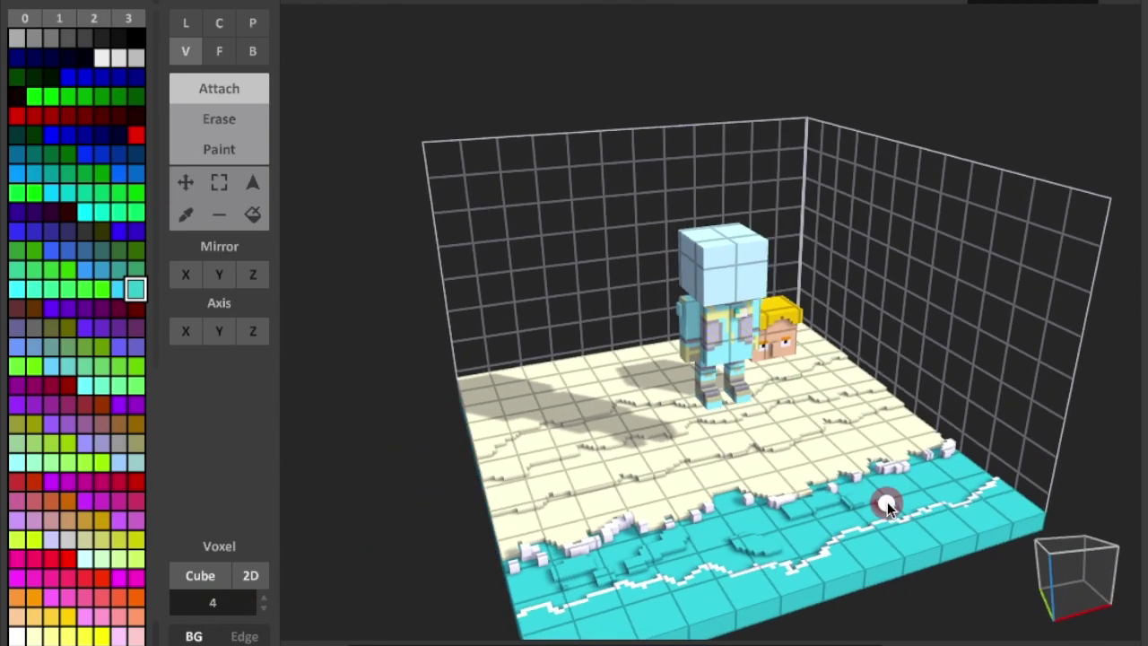
Step: Sample white from the wave line and attach small white foam blocks along the shoreline and on the teal ripples
scroll(613, 574, down, 2)
mouse_move(611, 569)
right_down()
mouse_move(827, 612)
mouse_move(932, 583)
right_up()
scroll(897, 538, up, 5)
click(221, 150)
scroll(857, 439, up, 5)
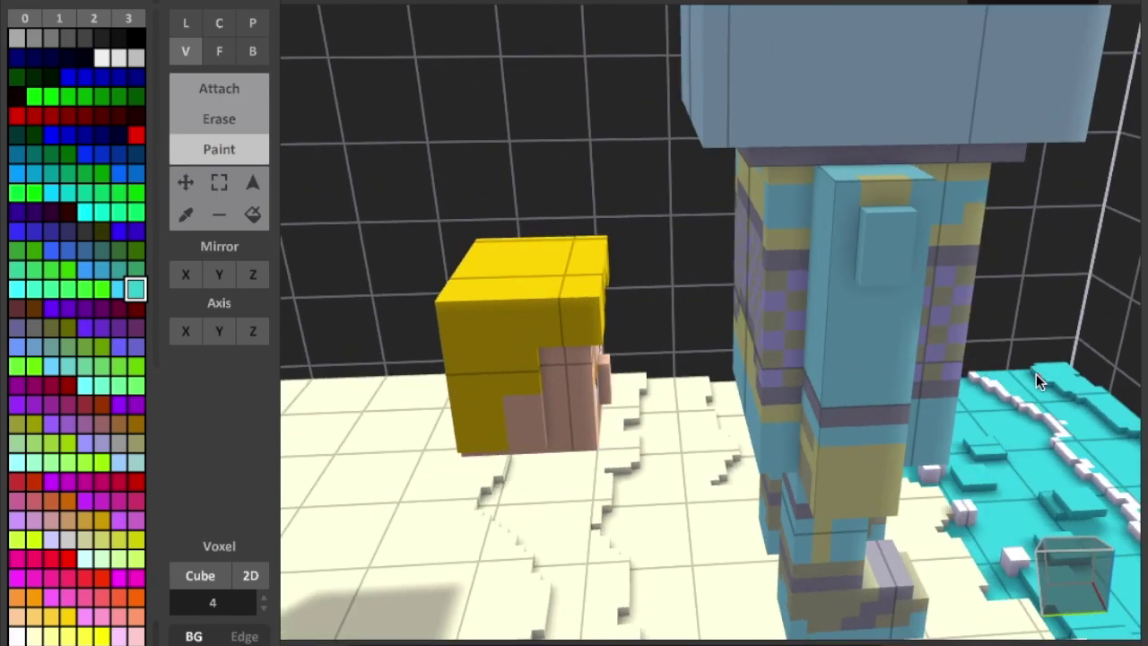
key(f)
alt+click(989, 392)
mouse_move(1040, 384)
right_down()
mouse_move(1075, 429)
mouse_move(1001, 438)
mouse_move(975, 402)
mouse_move(1062, 380)
mouse_move(843, 484)
right_up()
scroll(1061, 381, down, 5)
key(b)
click(711, 561)
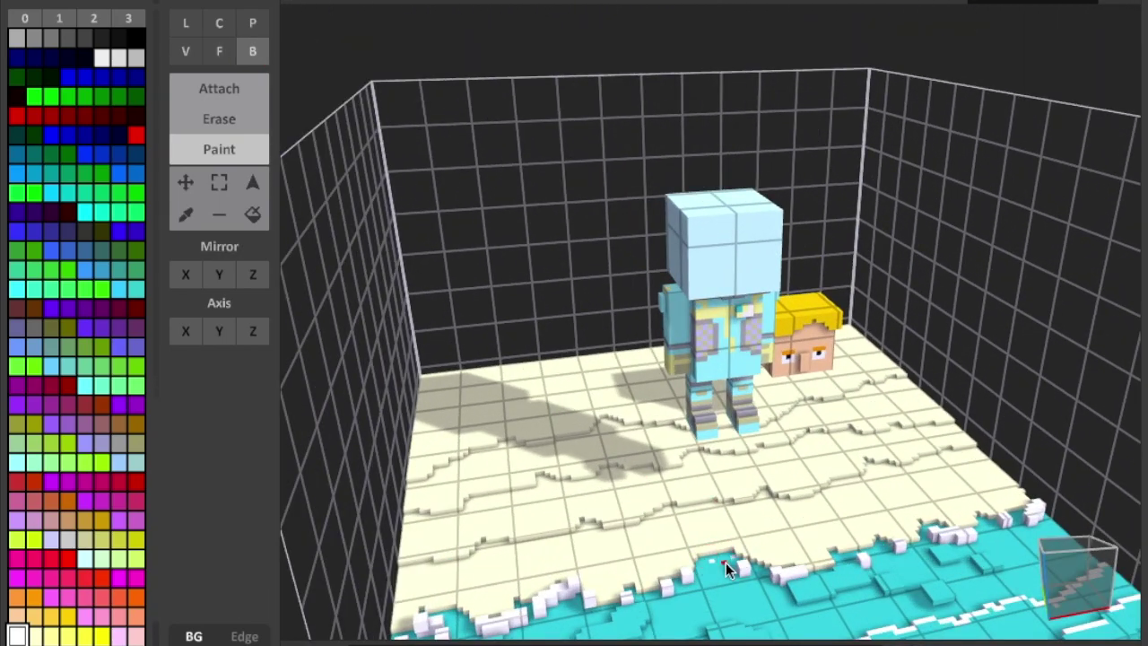
key(t)
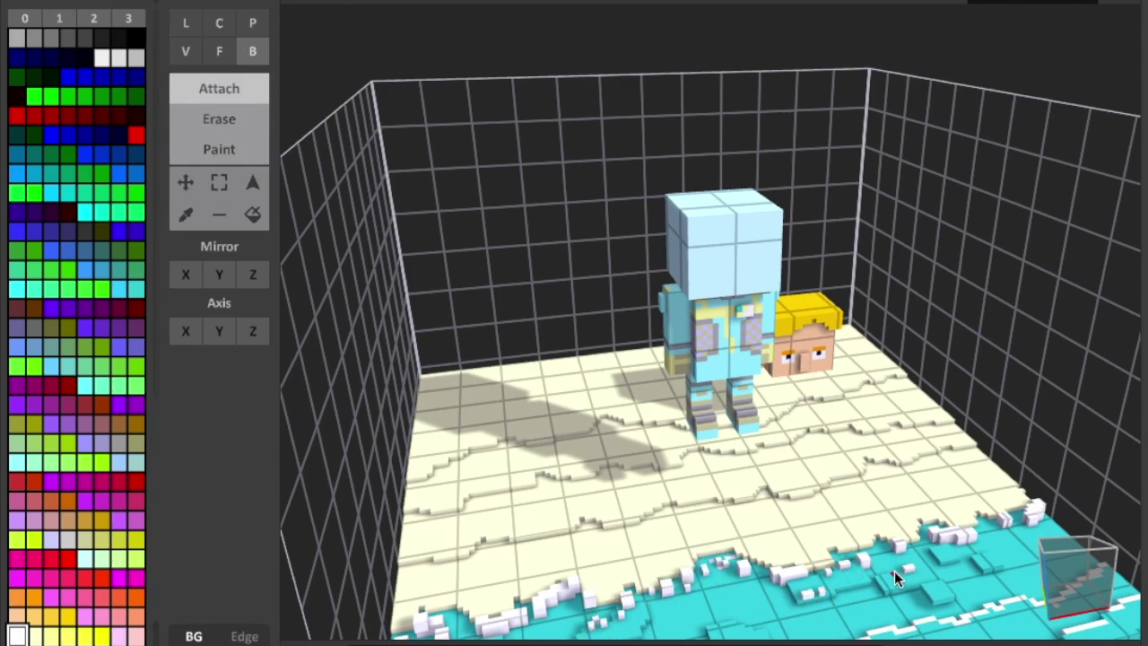
scroll(937, 549, down, 3)
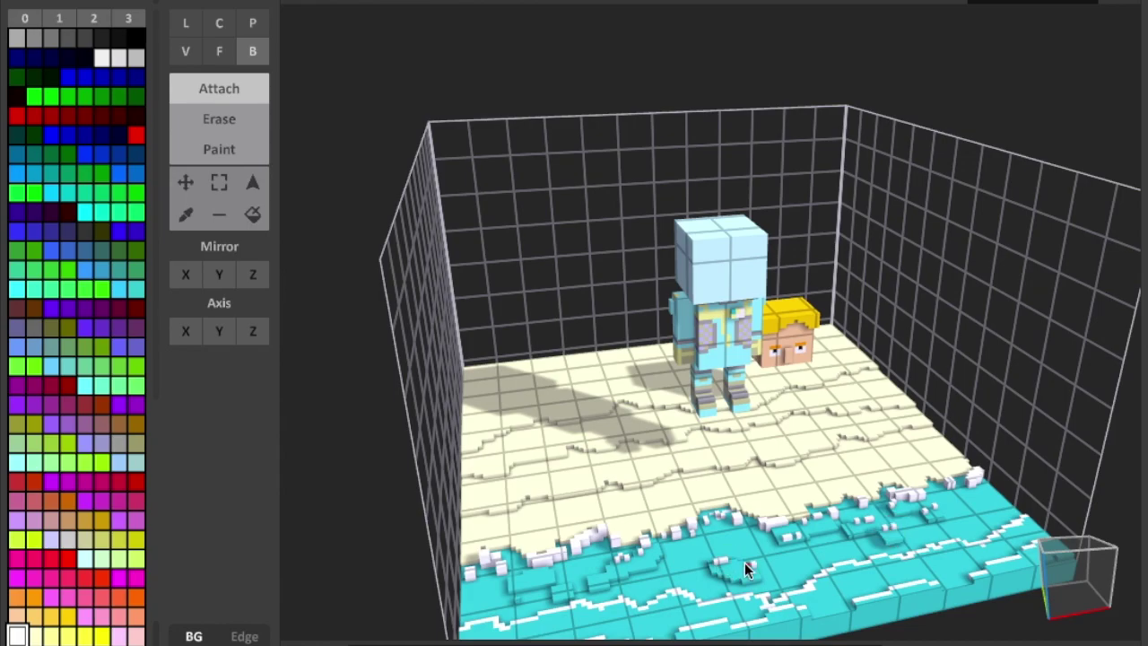
scroll(797, 548, down, 2)
right_drag(796, 548, 781, 550)
scroll(781, 550, up, 5)
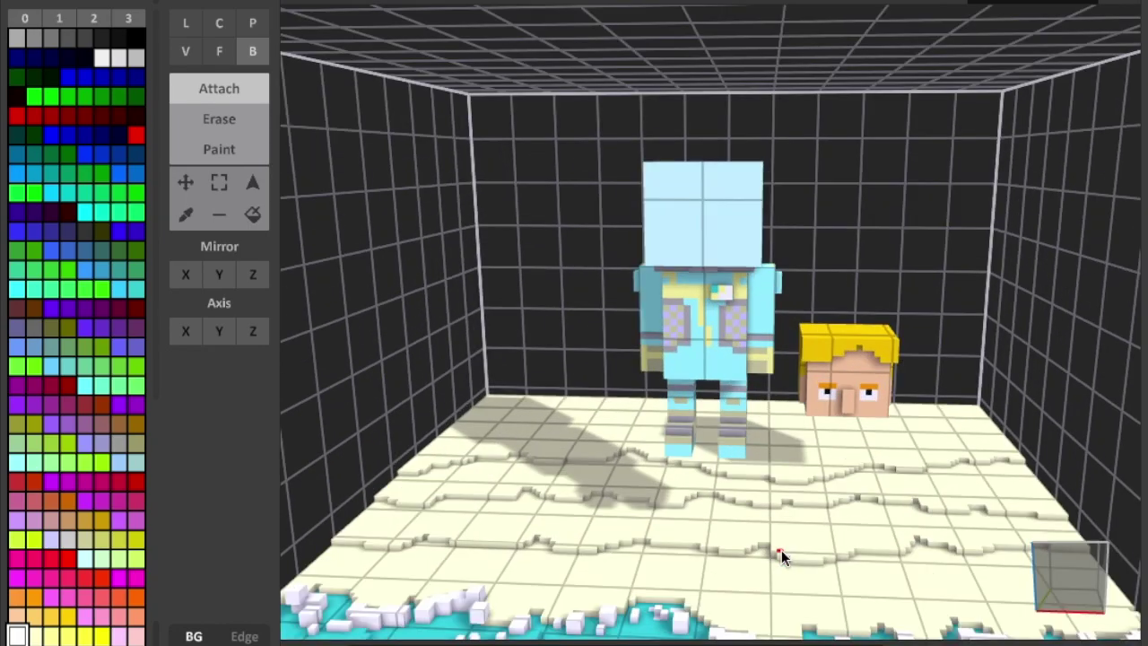
scroll(781, 549, down, 5)
key(v)
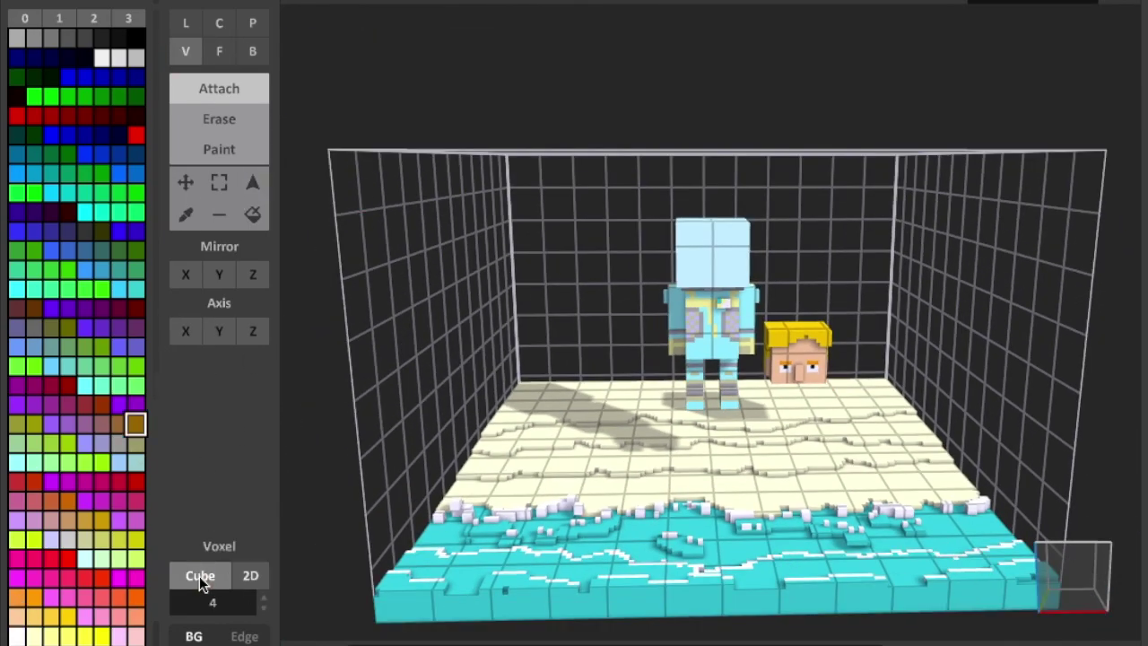
click(199, 576)
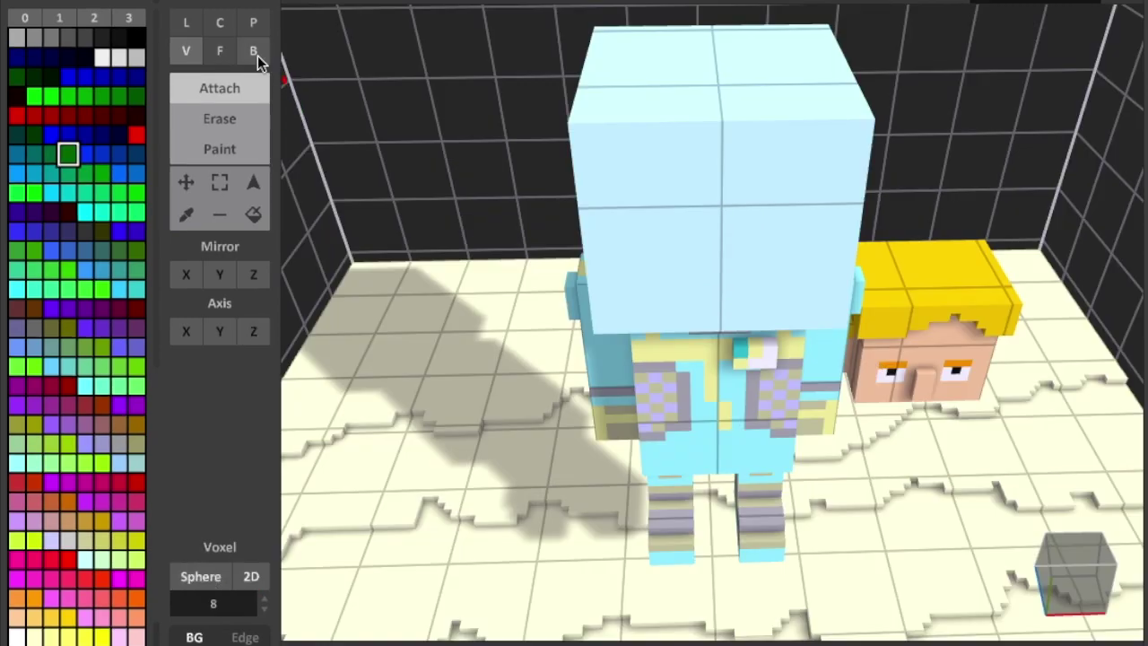
Step: Attach small, flat dark green grass patches along the back edge of the sand with the box brush
click(254, 52)
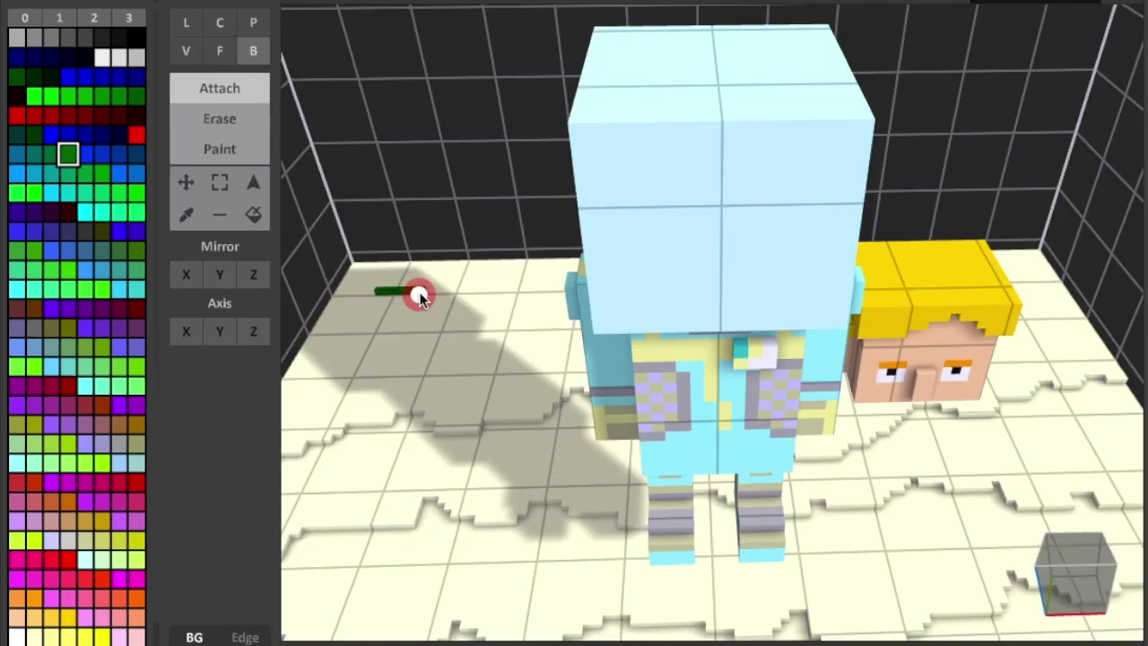
right_drag(482, 336, 518, 425)
scroll(518, 425, down, 5)
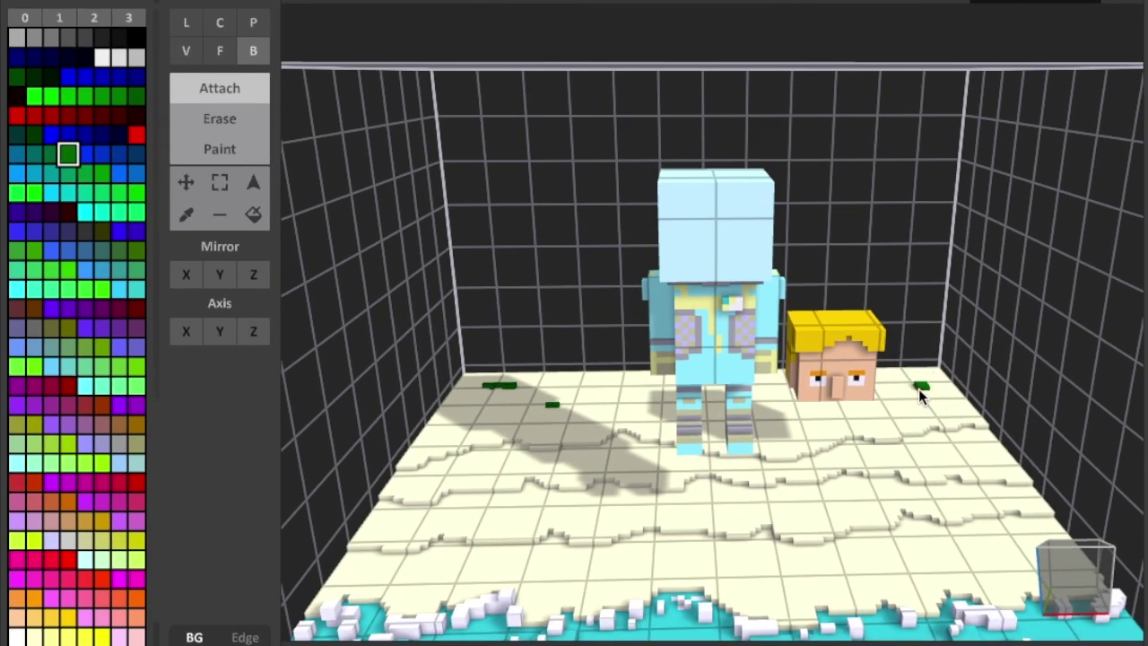
right_drag(781, 404, 1050, 481)
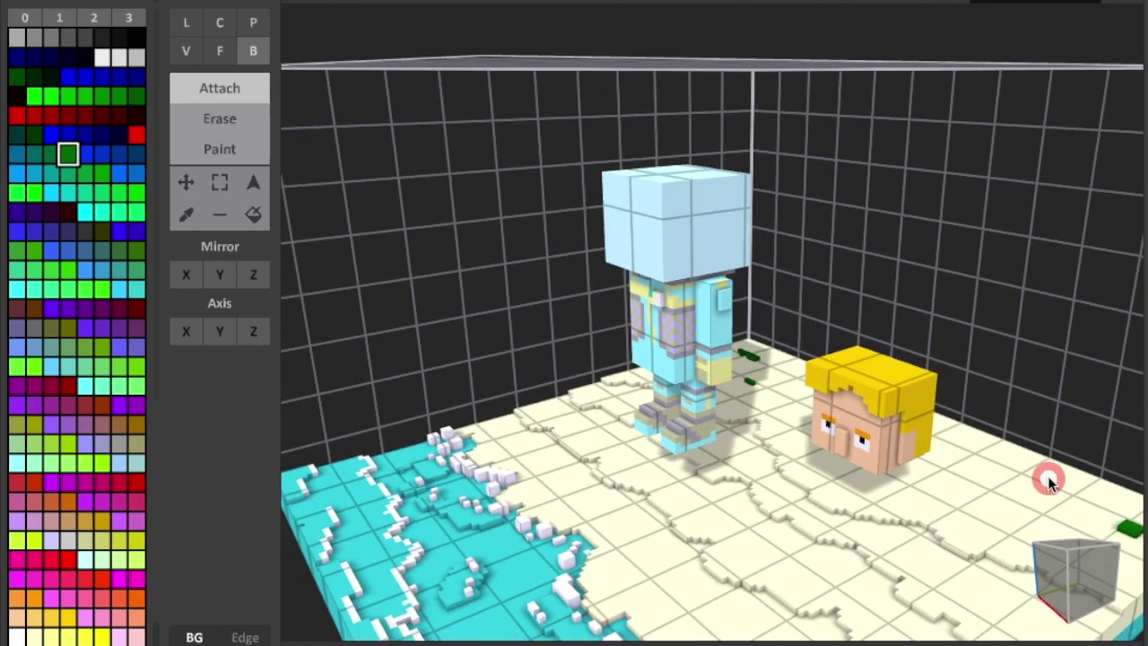
right_drag(985, 462, 1005, 488)
right_drag(948, 446, 314, 448)
scroll(689, 506, down, 2)
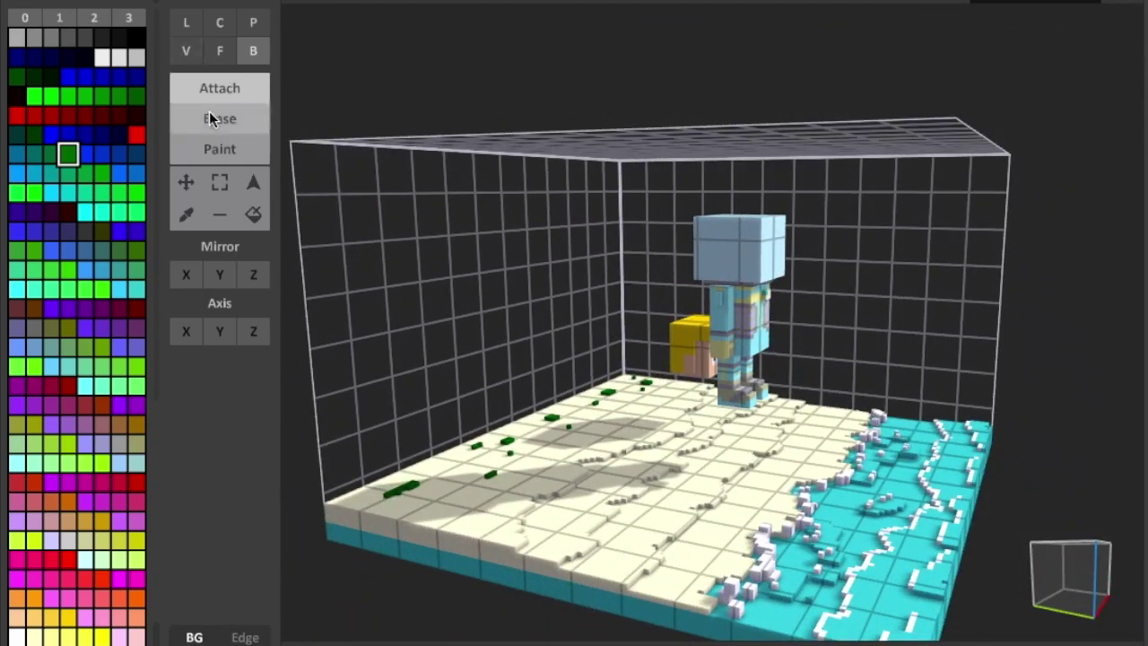
Step: Select the whole suited character with a rectangle and move it down onto the sand and further back from the water
click(220, 182)
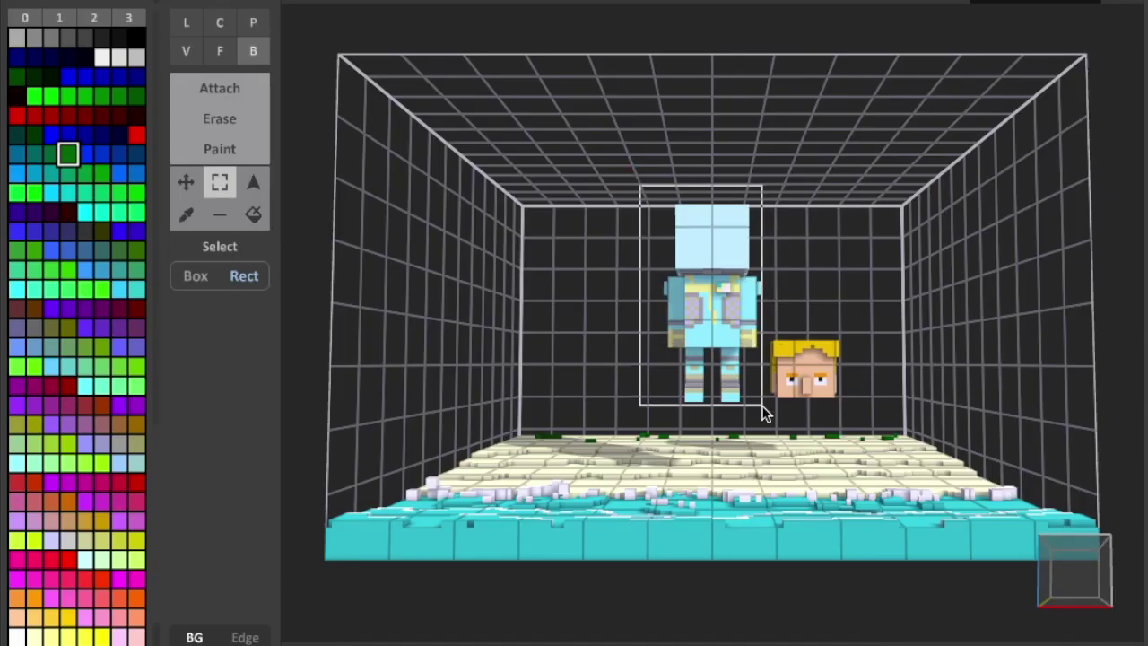
drag(762, 406, 762, 409)
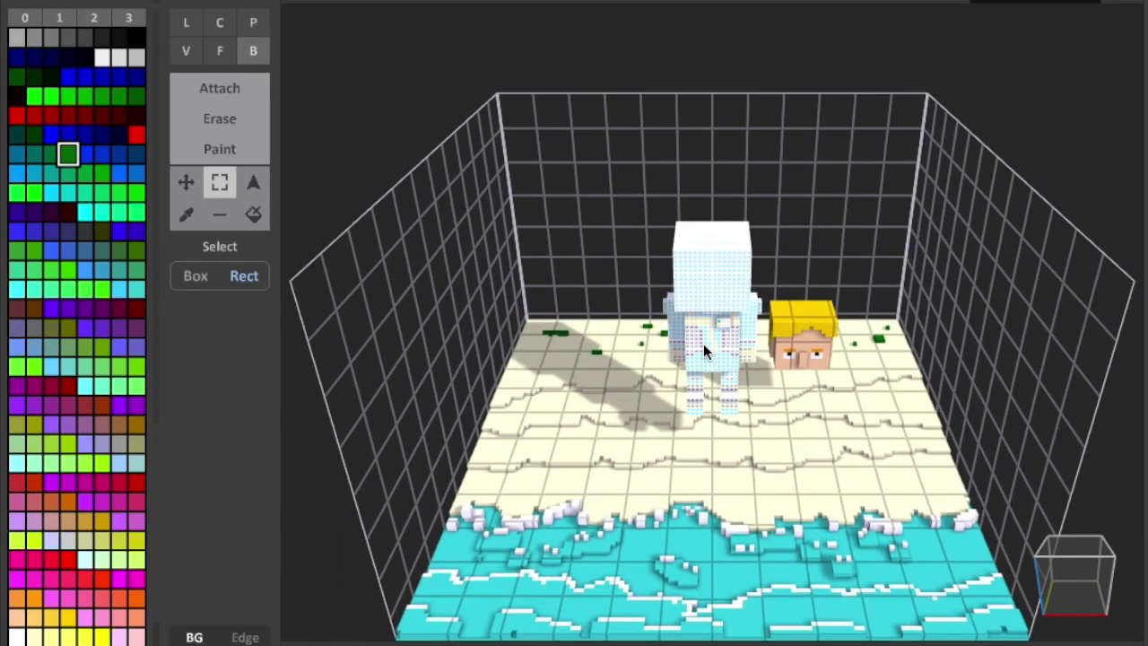
ctrl+drag(703, 343, 709, 398)
right_drag(709, 399, 735, 382)
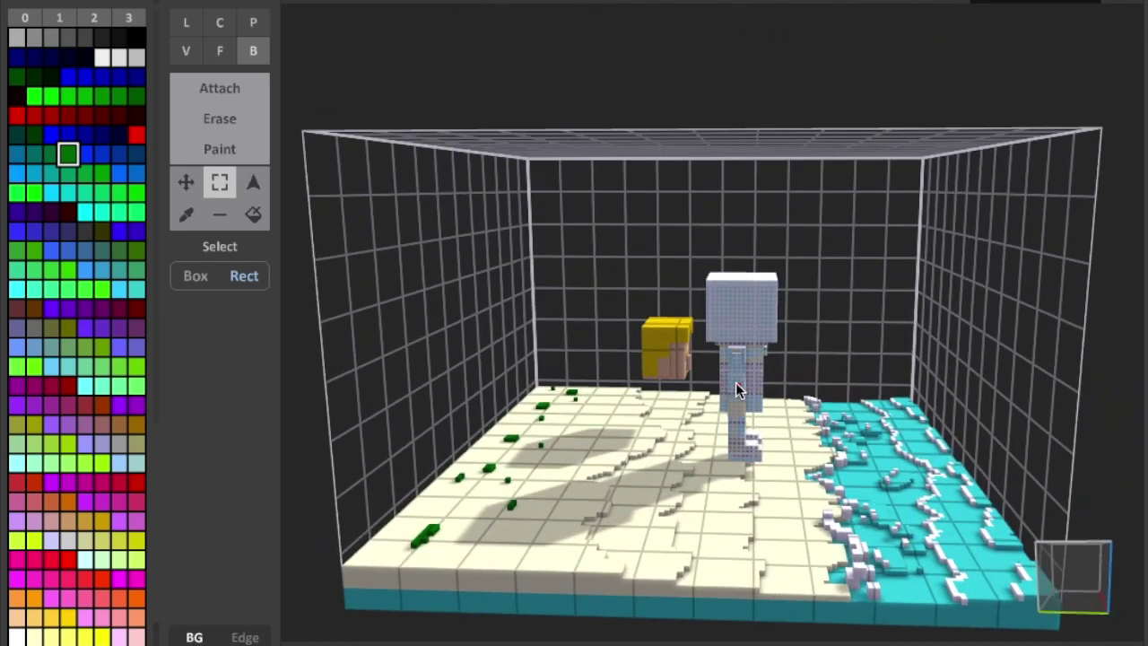
ctrl+drag(736, 382, 711, 382)
right_drag(710, 382, 773, 425)
ctrl+drag(715, 382, 713, 385)
right_drag(715, 392, 777, 323)
Step: Select the blond head beside the character with a rectangle and lower it onto the sand
drag(773, 314, 876, 426)
ctrl+drag(806, 380, 823, 380)
right_drag(823, 381, 882, 381)
ctrl+drag(833, 384, 832, 446)
right_drag(833, 446, 758, 495)
scroll(758, 495, down, 5)
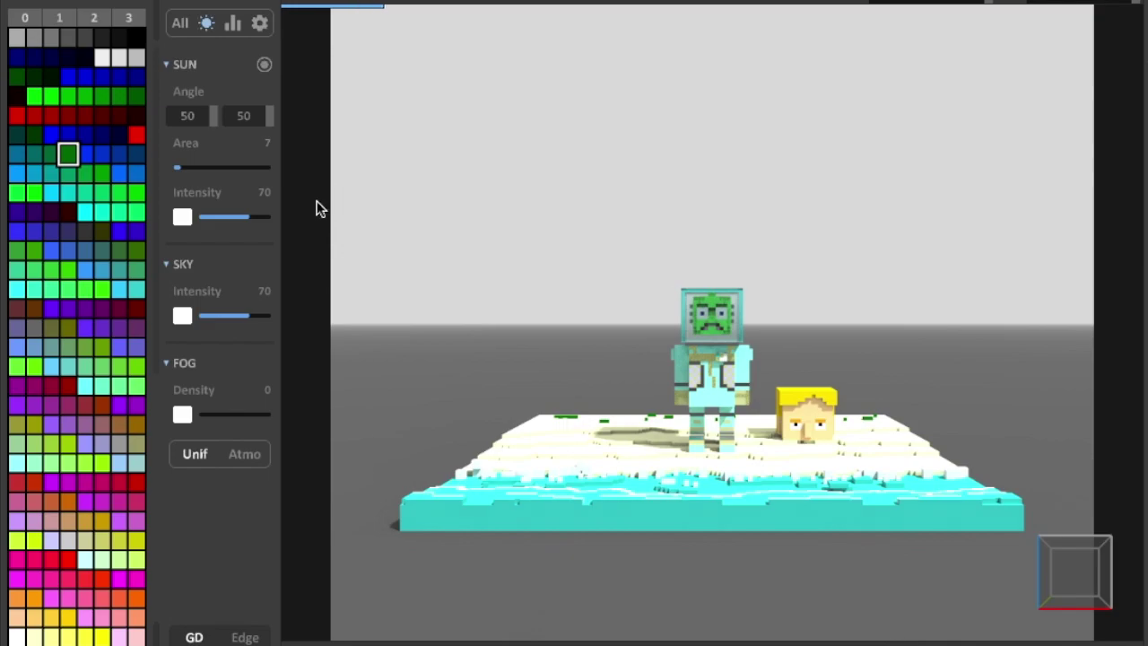
Step: Show all render settings and try turquoise, peach and yellow as the ground colour
click(180, 23)
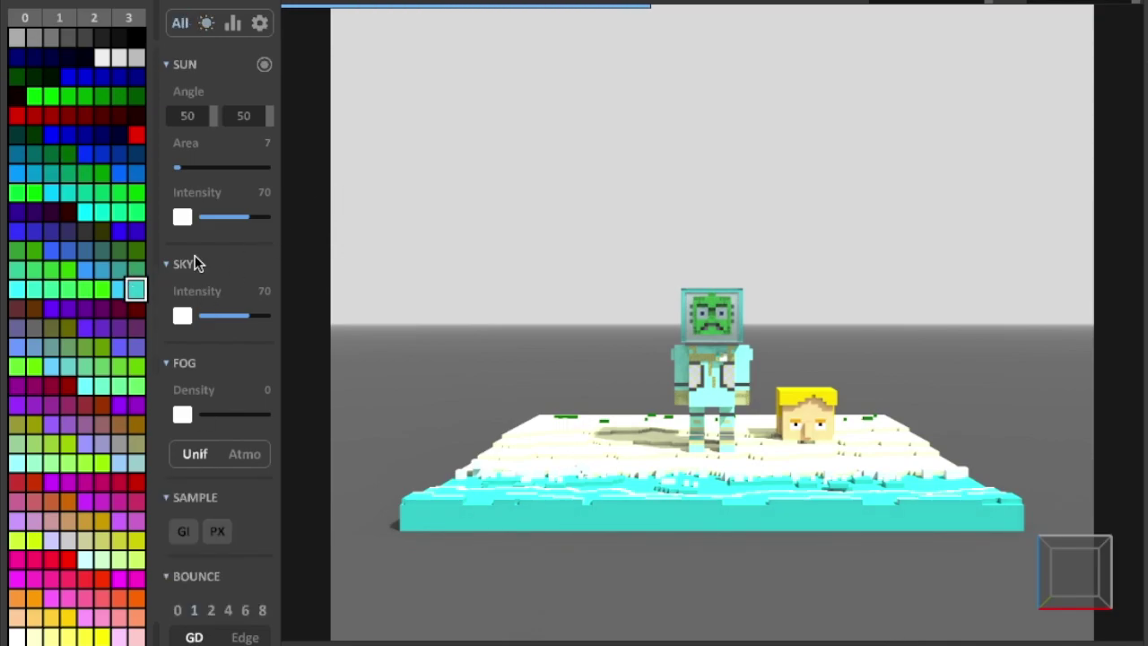
scroll(224, 277, down, 5)
click(258, 390)
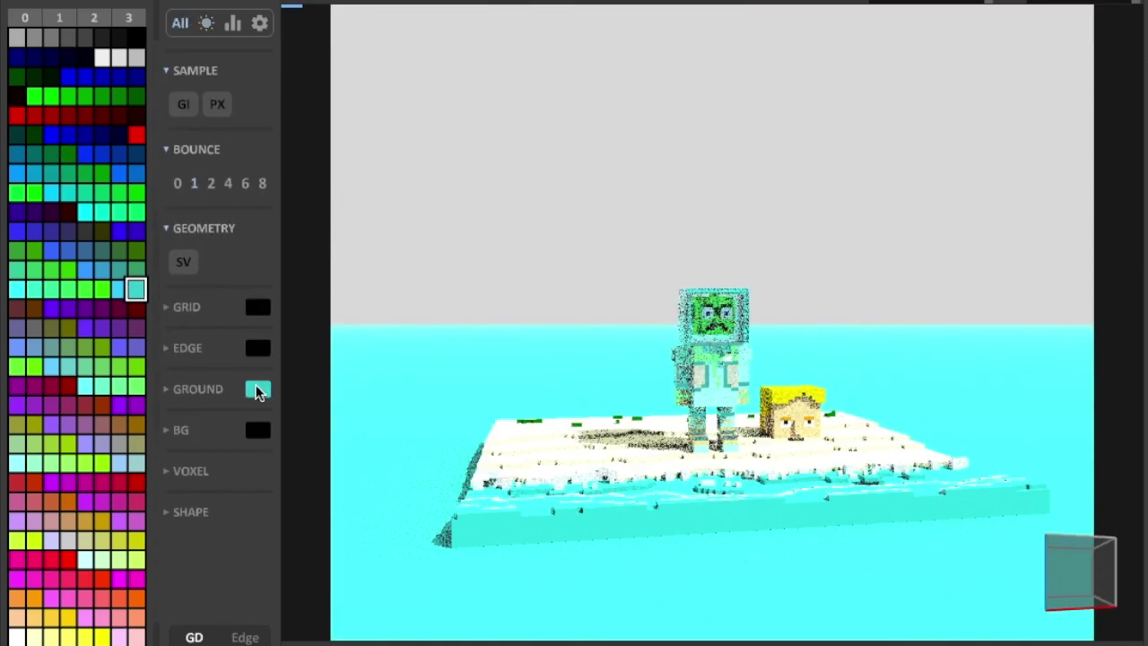
click(19, 620)
click(259, 391)
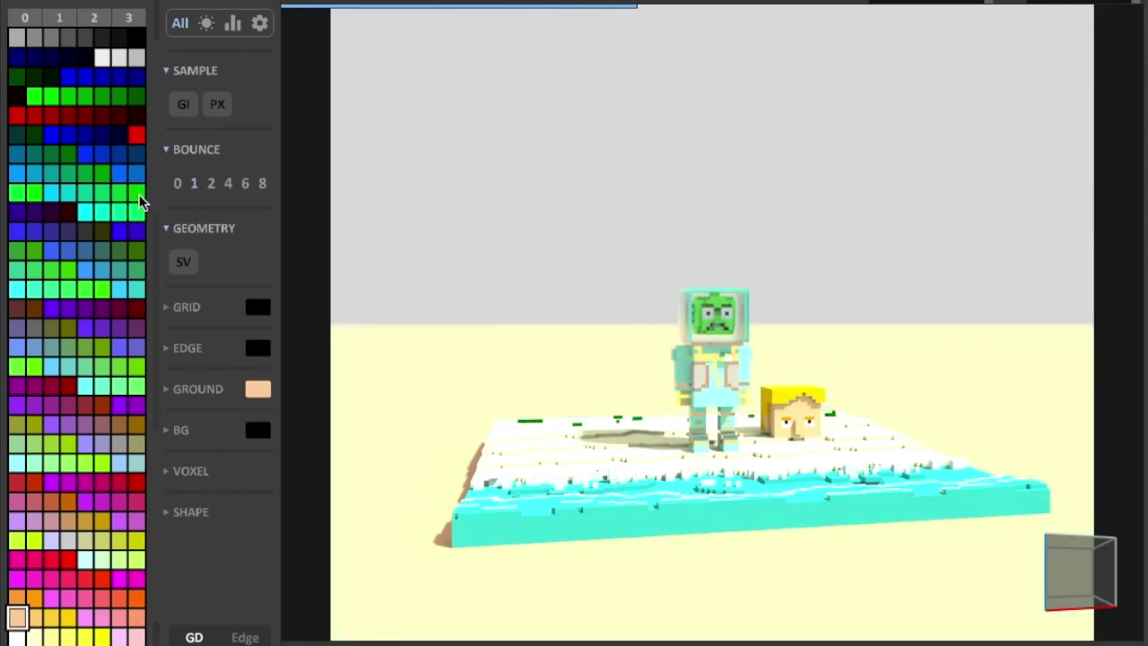
click(69, 617)
click(259, 391)
click(135, 540)
click(259, 393)
Step: Set both the ground and background colours of the render to golden yellow from the palette
click(101, 520)
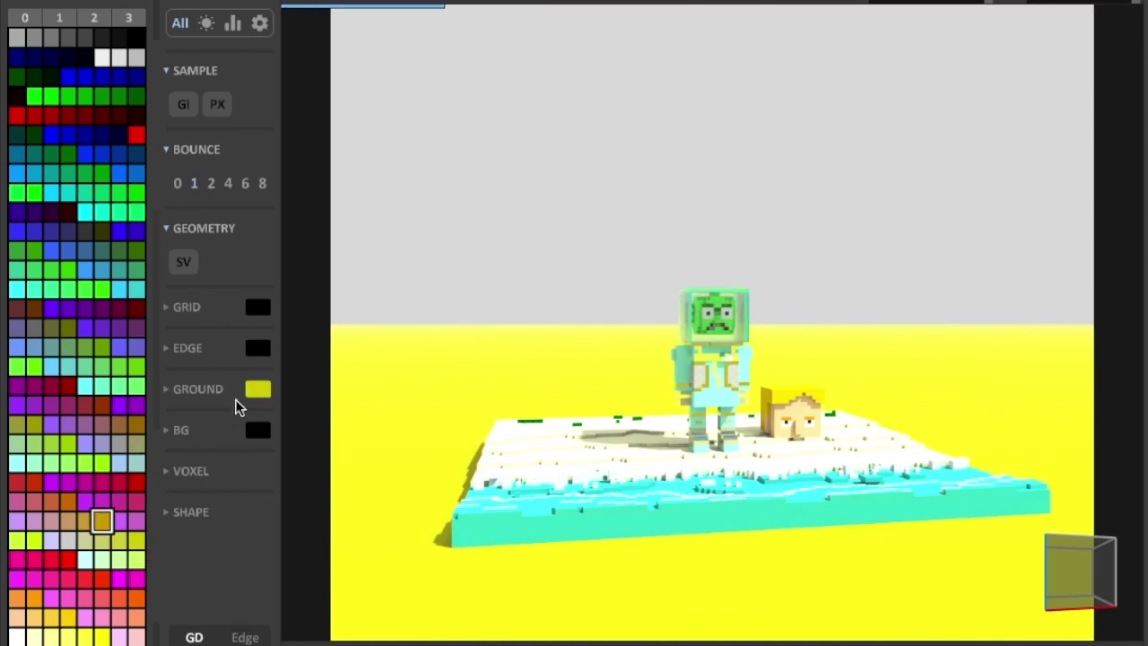
click(258, 391)
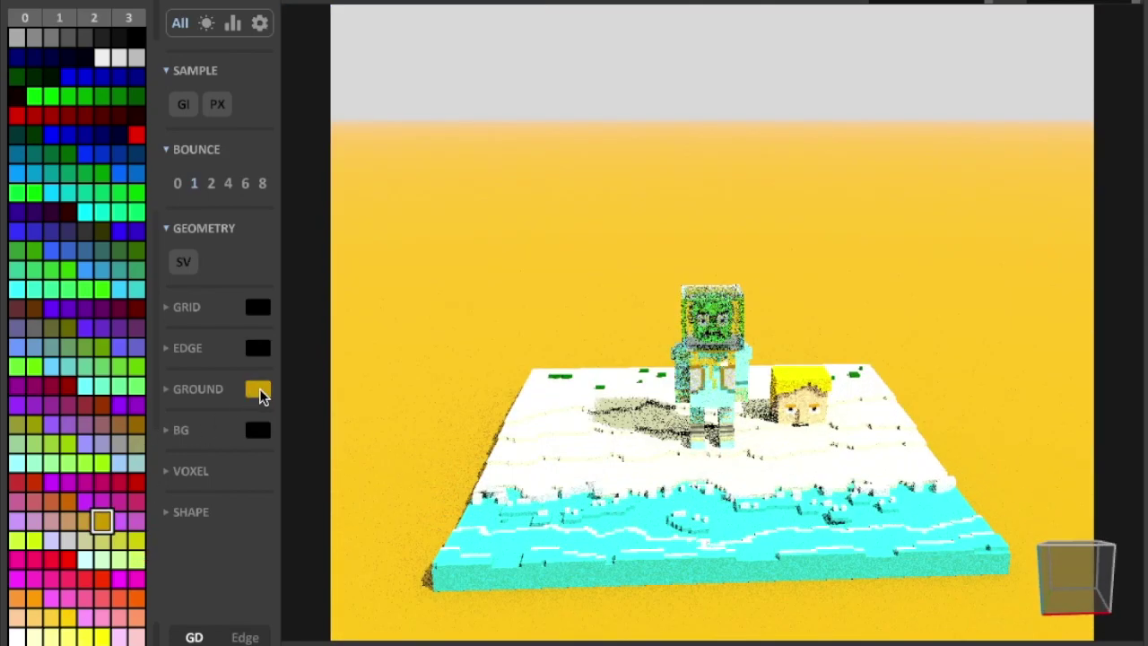
right_drag(794, 502, 761, 493)
click(261, 436)
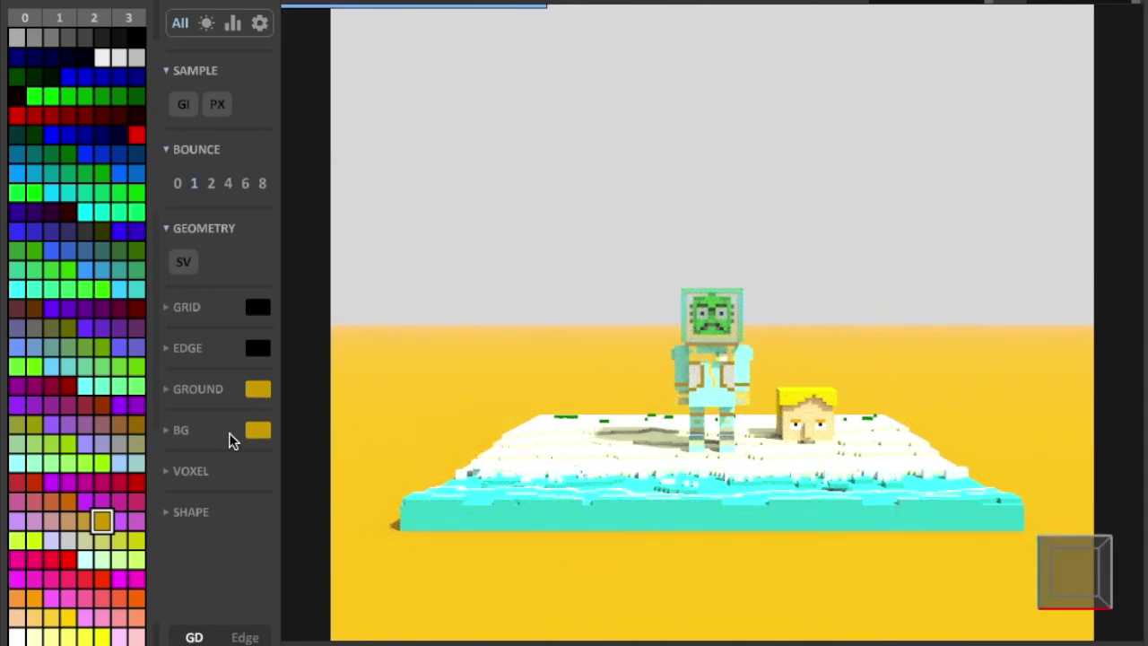
Step: Examine the rendered character, blond head and shoreline close up from the front and from an angle
right_drag(364, 369, 368, 418)
scroll(369, 418, up, 4)
middle_drag(369, 418, 369, 314)
middle_drag(843, 644, 844, 632)
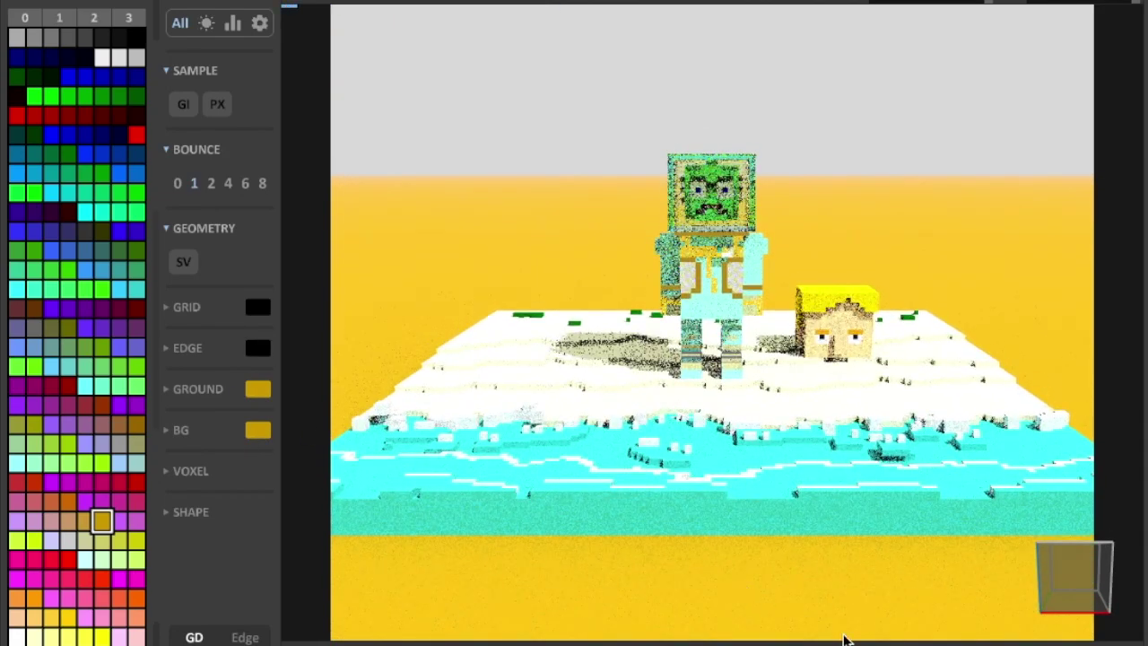
right_drag(850, 516, 860, 562)
scroll(859, 563, up, 5)
scroll(860, 562, down, 4)
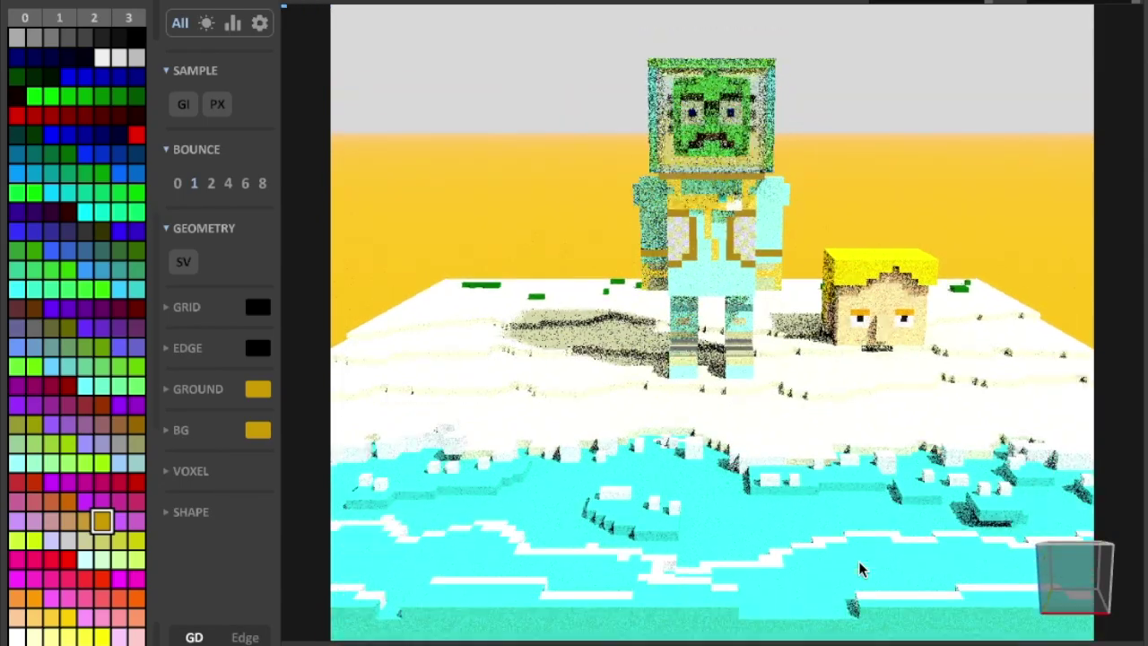
scroll(926, 576, up, 3)
right_drag(928, 583, 929, 585)
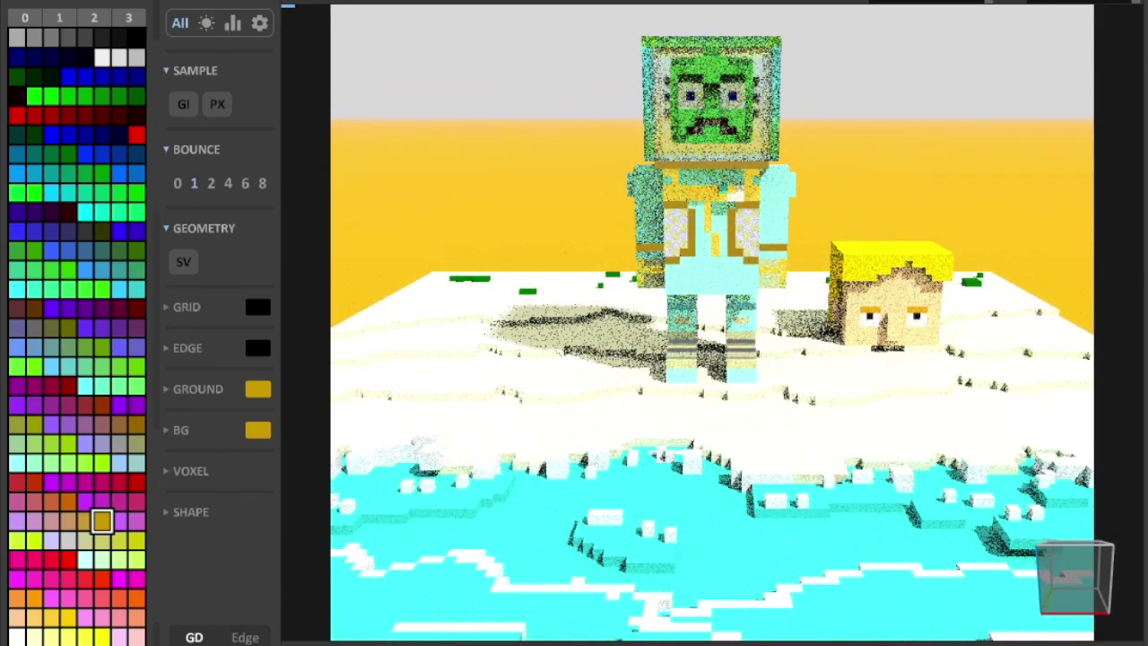
middle_drag(928, 586, 928, 608)
mouse_move(928, 608)
right_down()
mouse_move(928, 596)
mouse_move(907, 601)
mouse_move(959, 602)
mouse_move(909, 602)
right_up()
right_drag(839, 477, 778, 500)
scroll(779, 501, down, 3)
middle_drag(884, 588, 887, 622)
scroll(832, 583, up, 3)
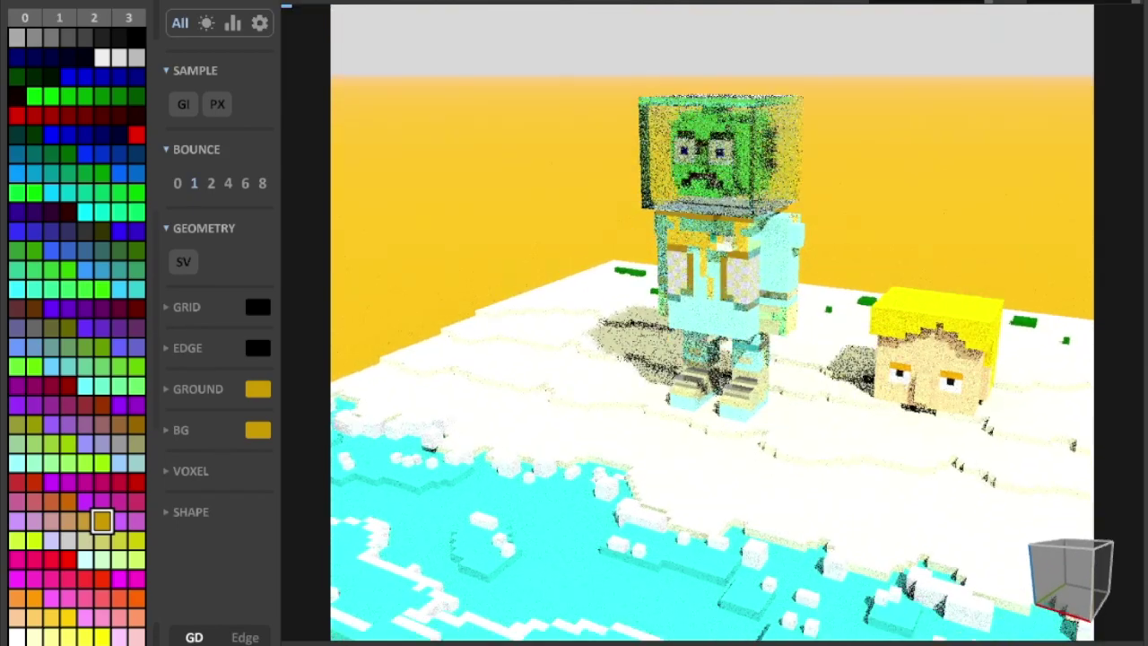
Step: Set the sun's second angle to 330 in the render lighting
scroll(225, 180, up, 5)
drag(269, 120, 858, 146)
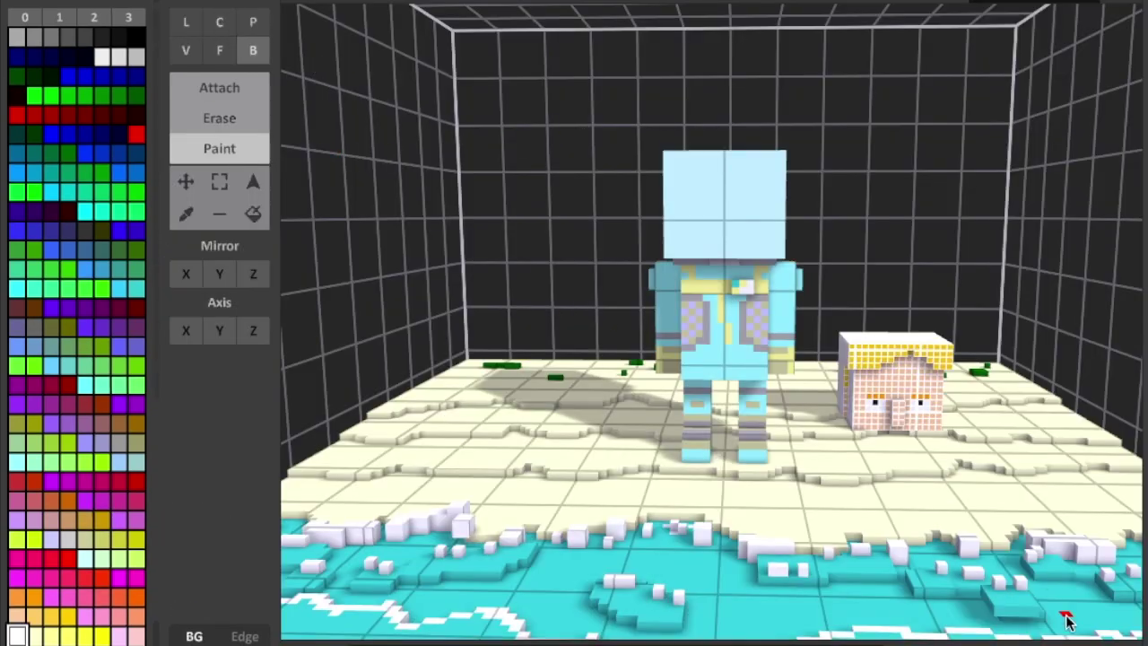
Step: Select the upper part of the helmet in a flat front view and lower it one voxel, checking it in the render
click(1076, 644)
click(1076, 644)
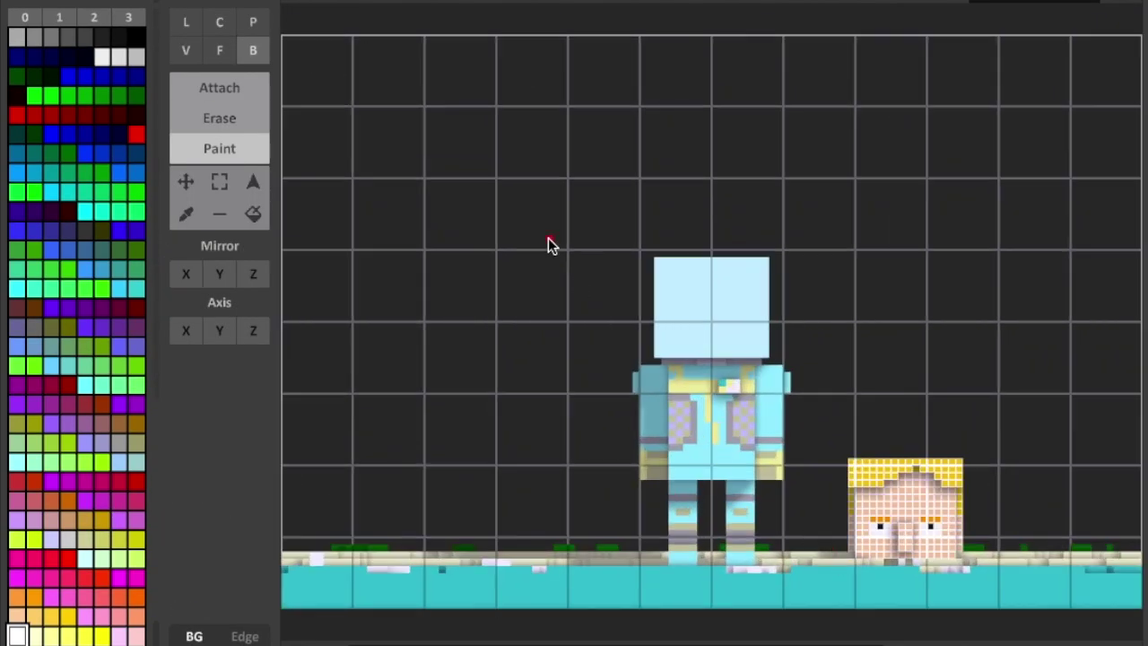
click(219, 183)
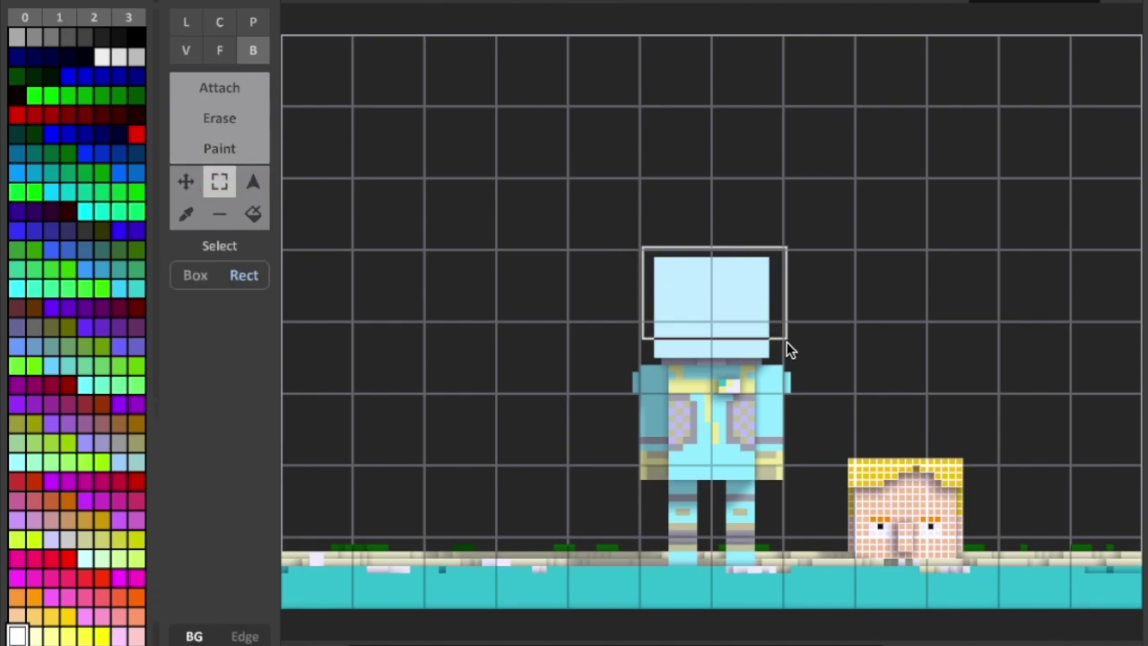
drag(787, 339, 786, 340)
key(Tab)
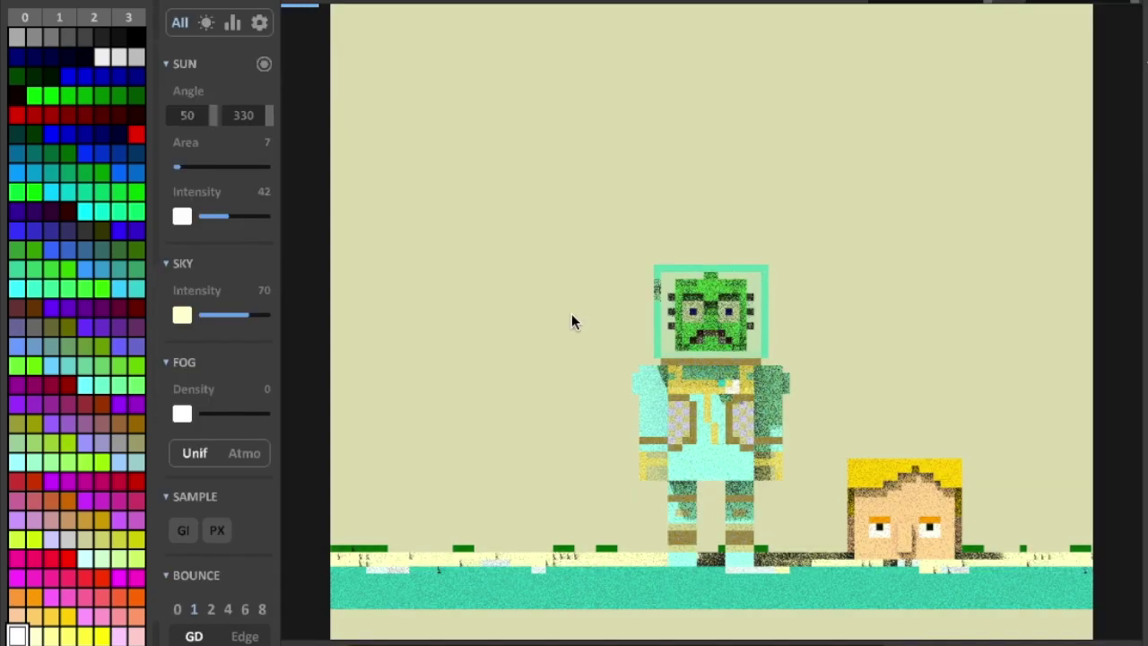